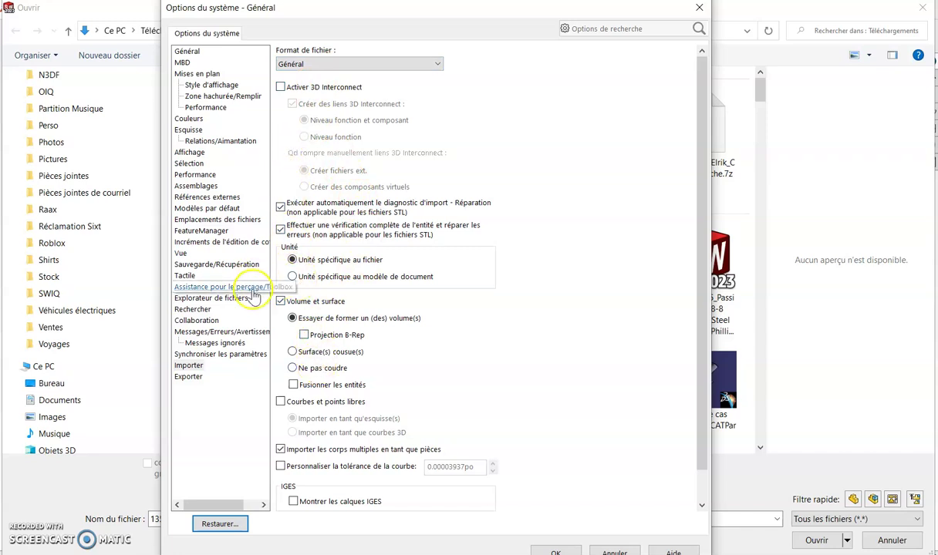
Step: Keep 3D Interconnect disabled in the import options and import 1359A12_Extra-Reach Padlockable Corner Hasp.STEP using the assembly and part templates
click(280, 88)
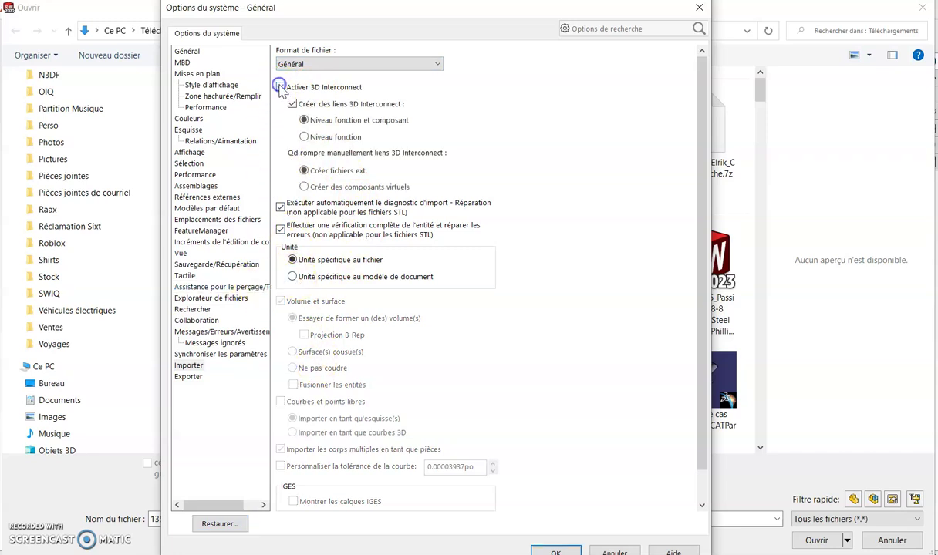
click(281, 88)
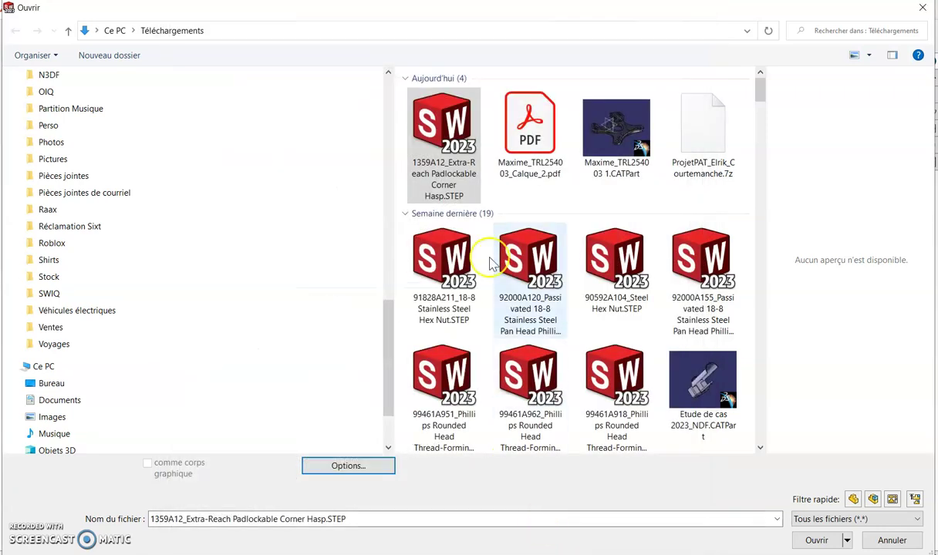
click(818, 539)
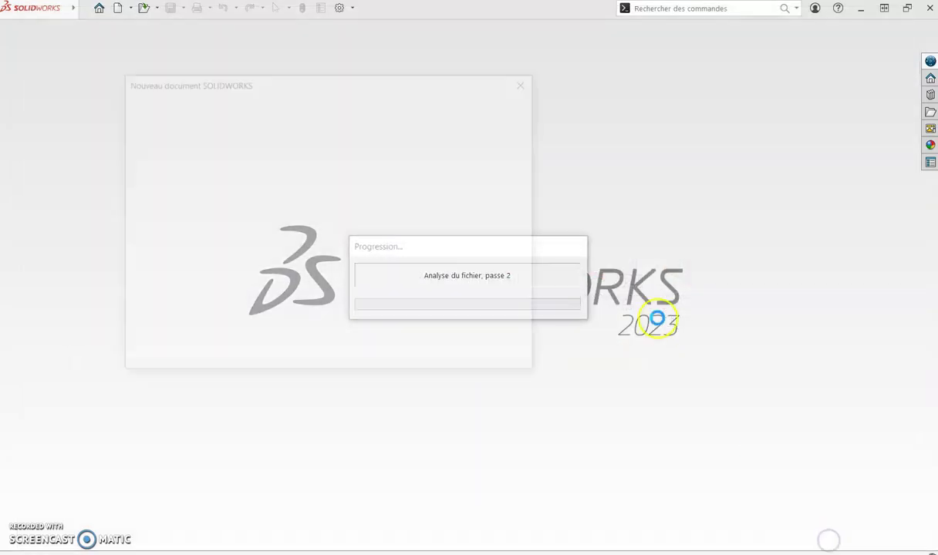
click(157, 133)
click(374, 352)
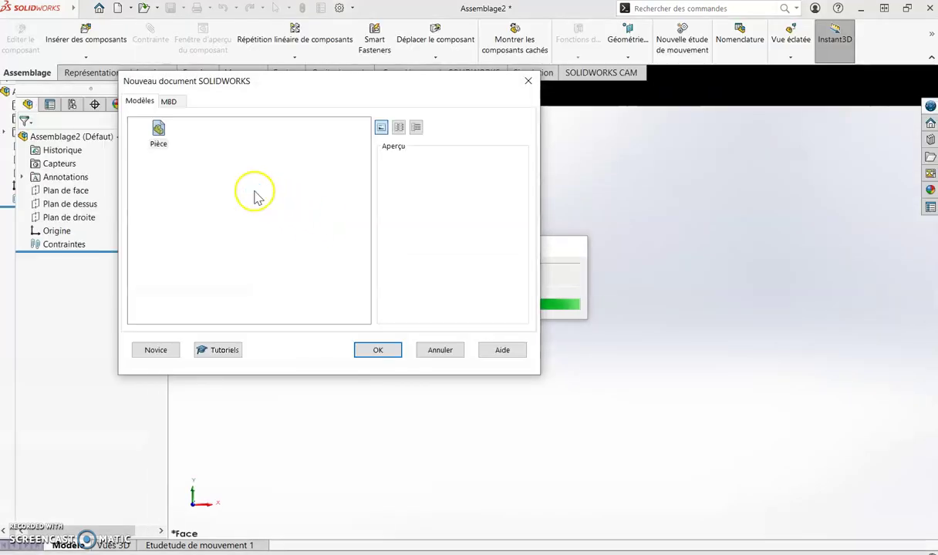
click(390, 350)
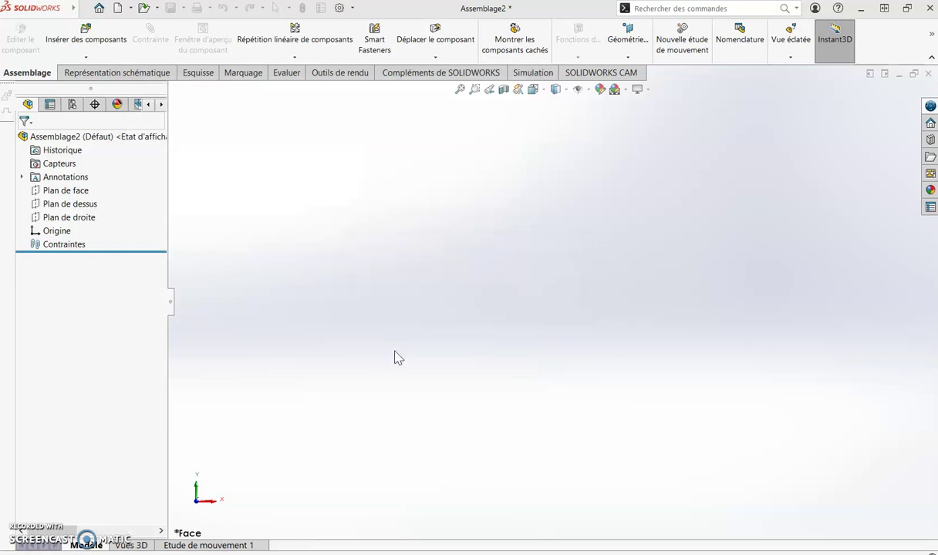
Step: Move the imported hasp components apart so each part stands free, then clear the selection
drag(414, 346, 401, 233)
drag(502, 319, 653, 243)
drag(725, 170, 737, 149)
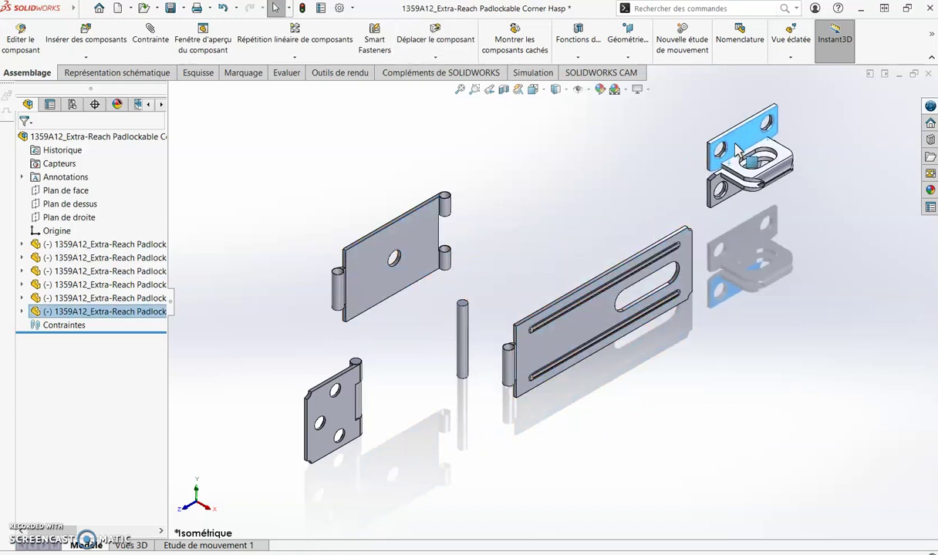
click(276, 136)
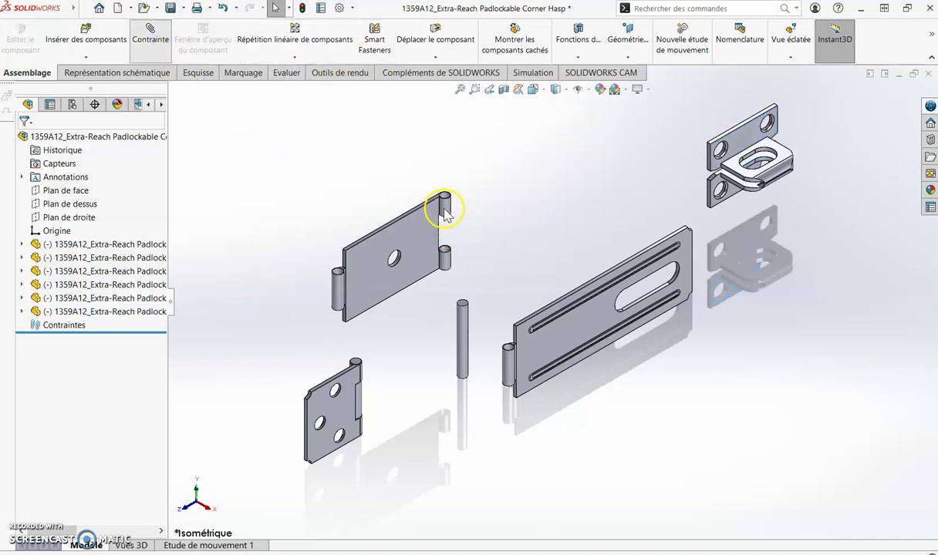
Step: Add a concentric mate between the loose pin and the inner face of the single-hole plate's upper barrel
scroll(446, 212, down, 5)
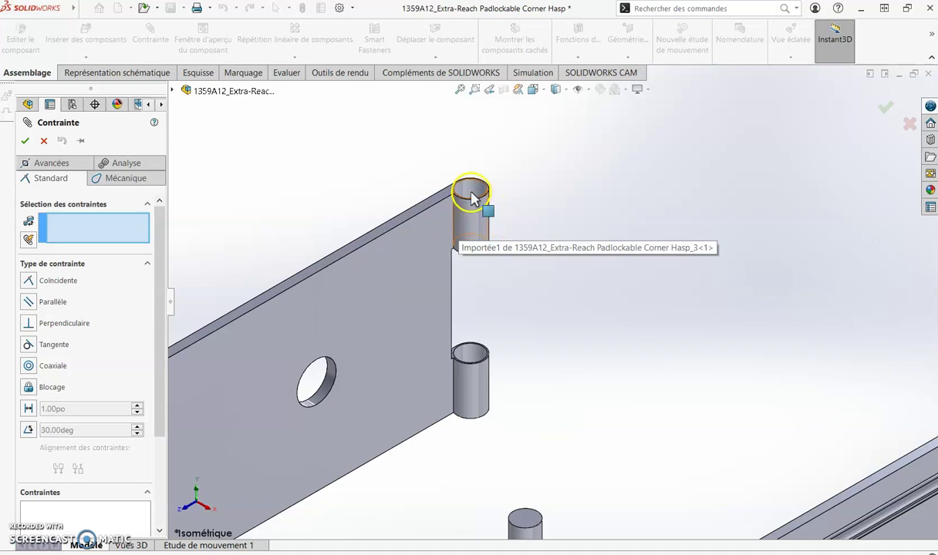
click(472, 199)
scroll(516, 341, up, 3)
click(539, 463)
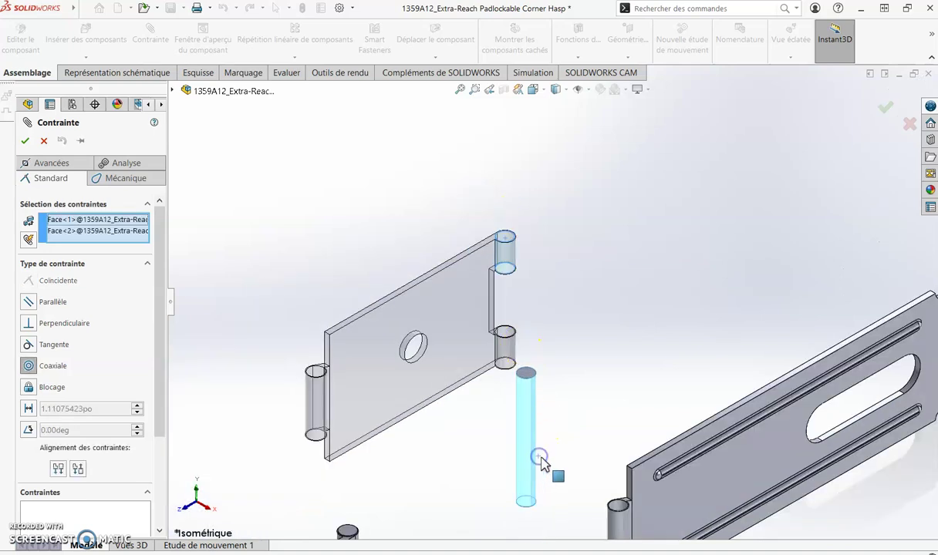
right_click(580, 402)
Step: Add a concentric mate between the pin in the single-hole plate and the barrel of the long slotted plate
click(505, 305)
scroll(590, 447, up, 4)
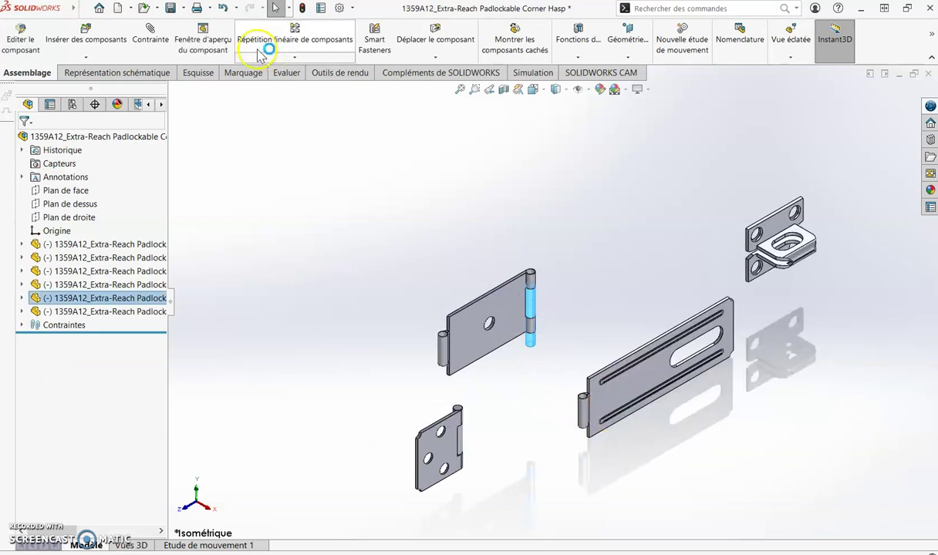
click(150, 35)
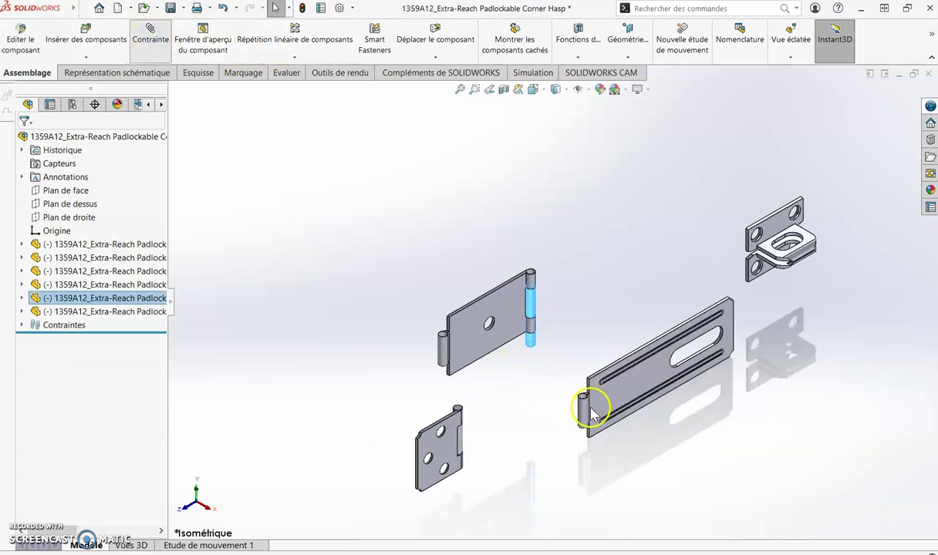
scroll(586, 408, down, 6)
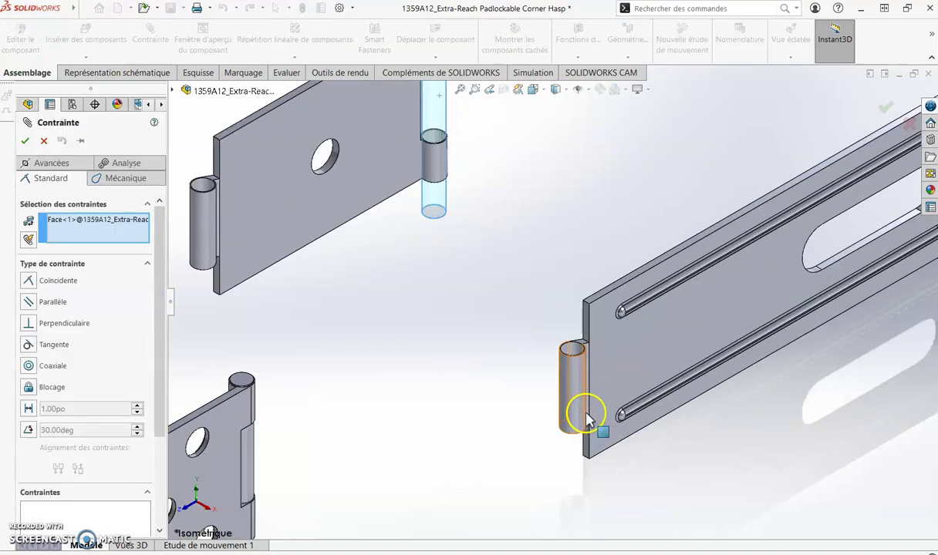
click(561, 287)
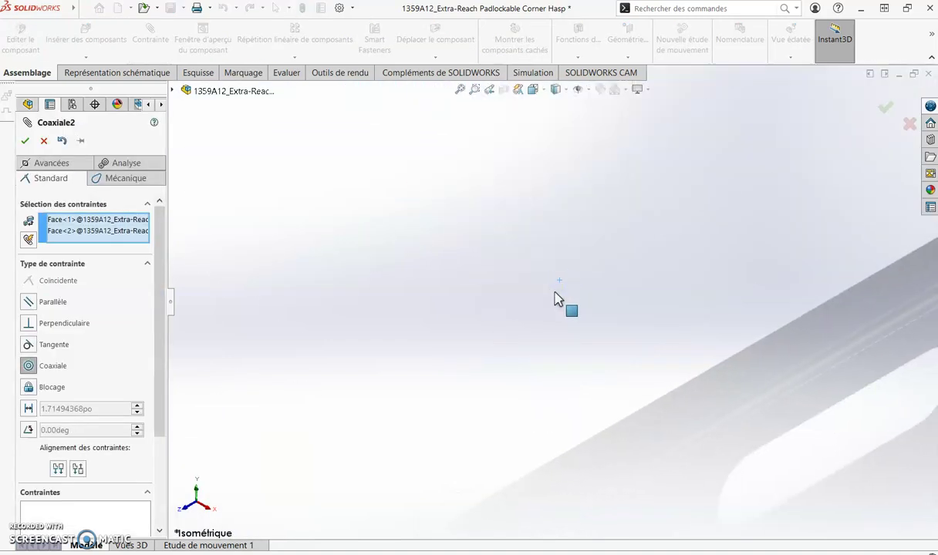
right_click(555, 301)
right_click(554, 301)
scroll(533, 285, up, 6)
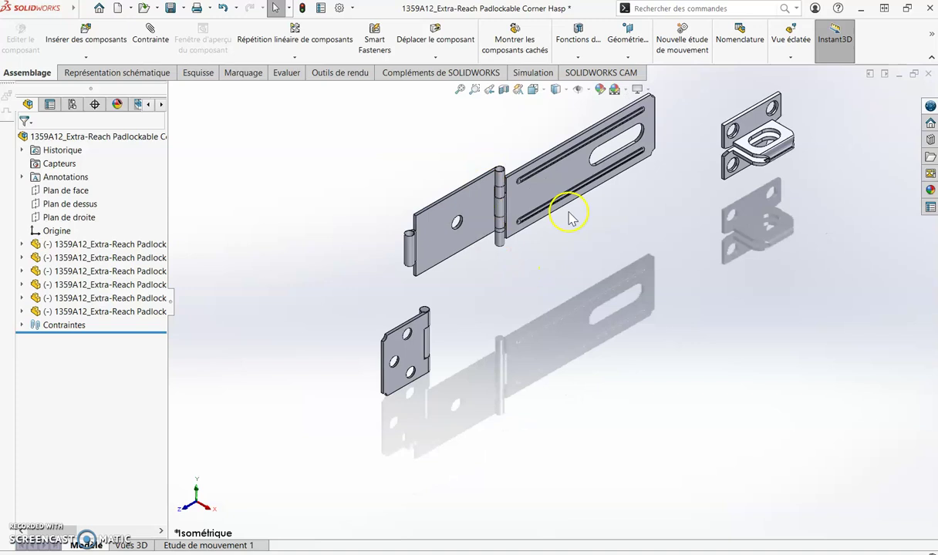
Step: Add a coincident mate between the pin's top end face and the top edge face of the single-hole plate
scroll(519, 200, down, 6)
scroll(507, 216, down, 3)
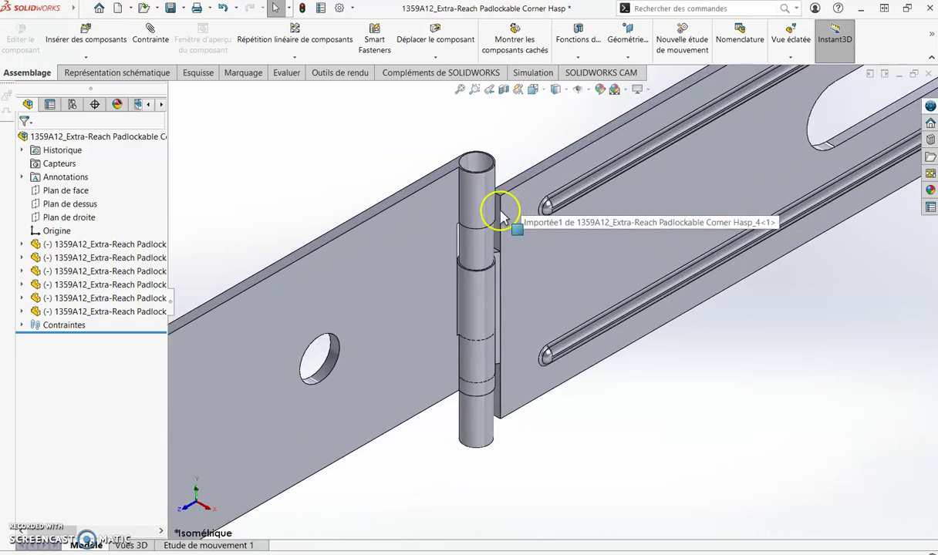
key(Return)
scroll(479, 177, down, 4)
click(428, 206)
middle_drag(509, 176, 510, 236)
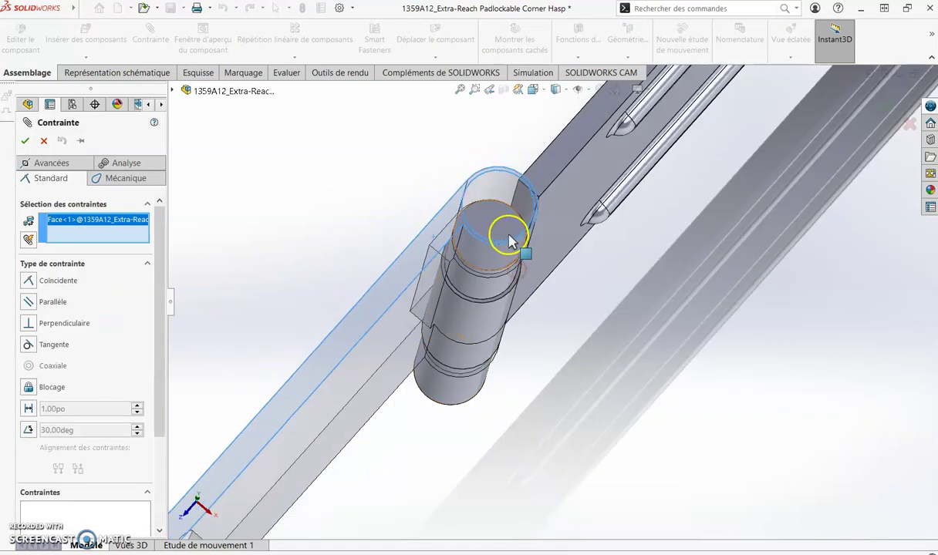
click(498, 231)
key(Return)
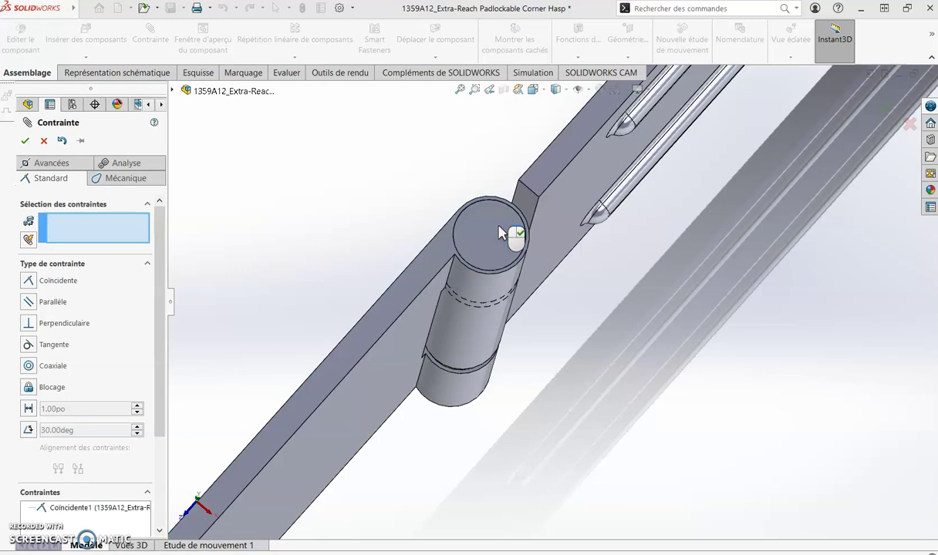
key(Return)
Step: Add a concentric mate between the single-hole plate's free barrel and the second pin in the three-hole plate
scroll(508, 270, up, 5)
middle_drag(509, 297, 483, 227)
scroll(494, 308, up, 3)
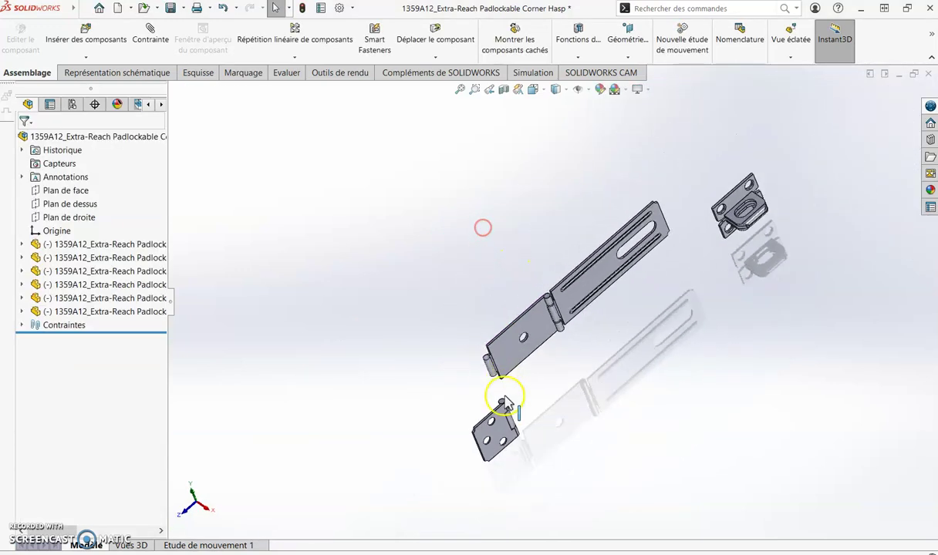
scroll(506, 417, down, 3)
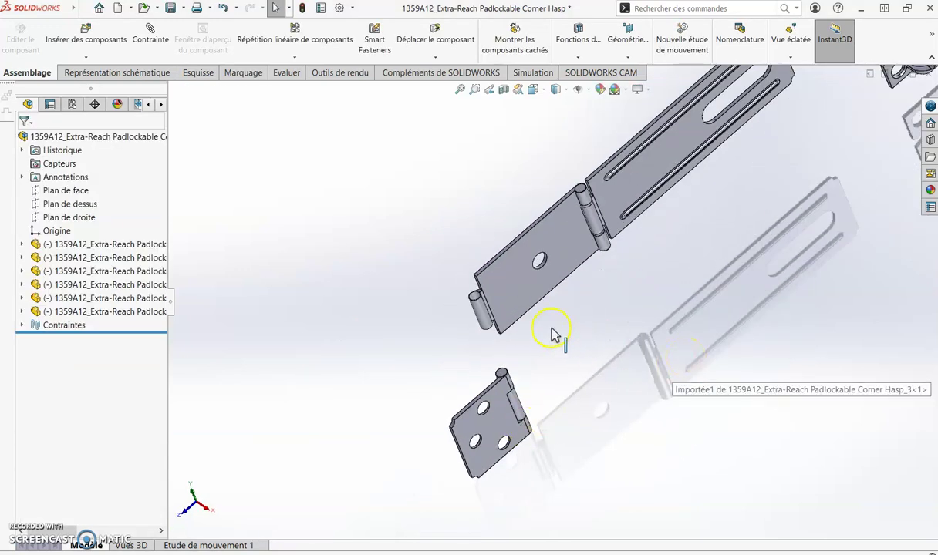
key(Return)
scroll(478, 297, down, 4)
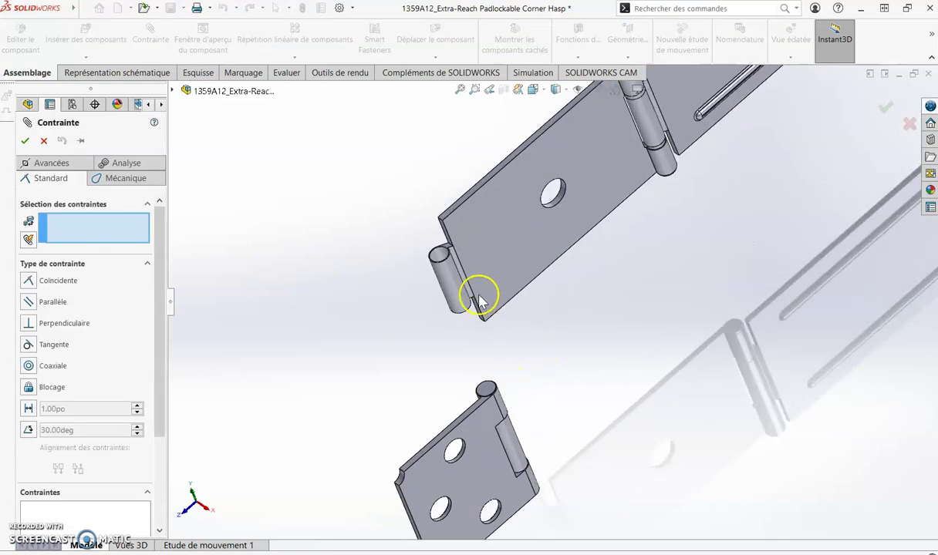
click(438, 258)
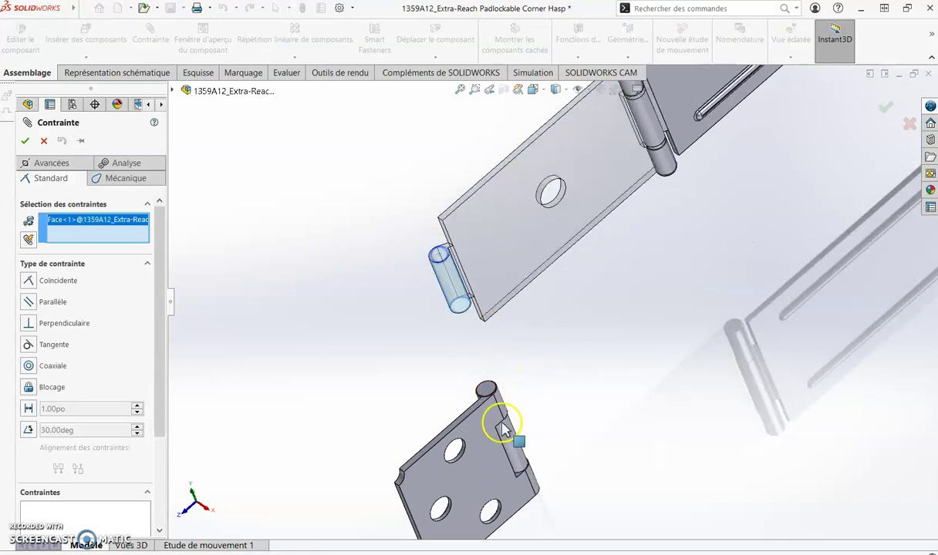
click(516, 447)
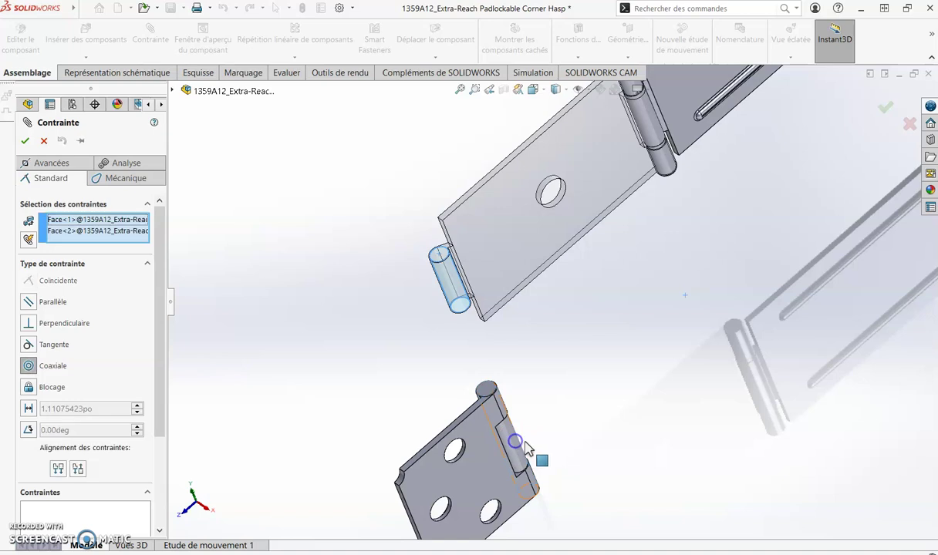
key(Return)
right_click(531, 443)
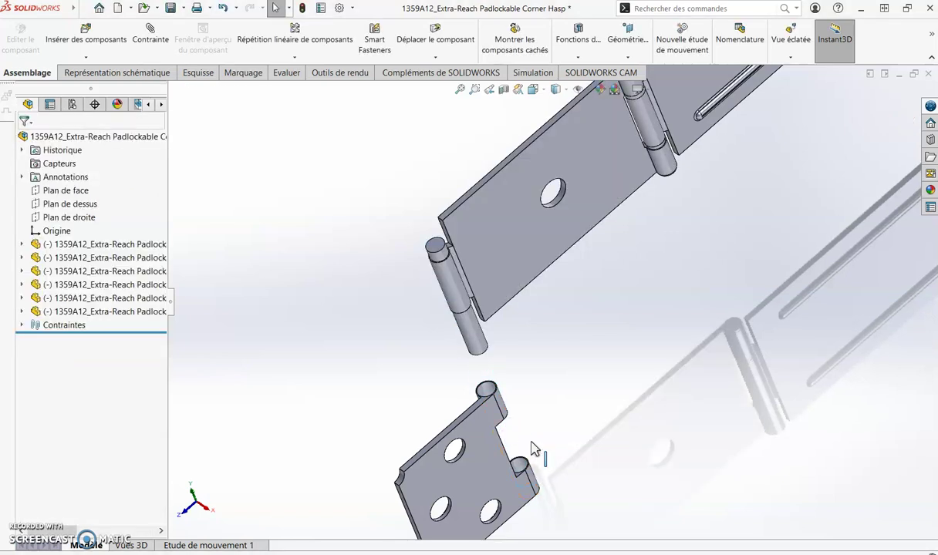
Step: Add a concentric mate between the three-hole plate's lower barrel and the second pin
key(Return)
click(521, 468)
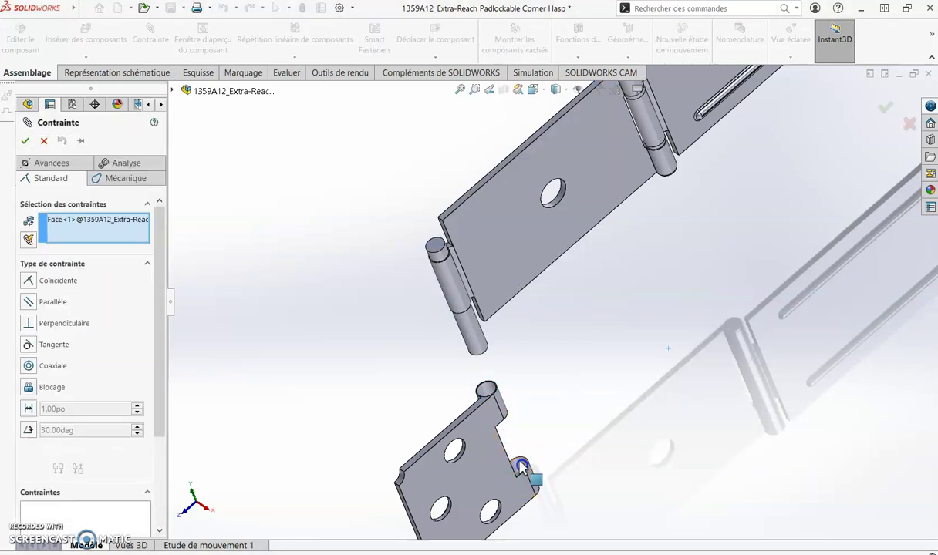
click(479, 351)
key(Return)
right_click(479, 351)
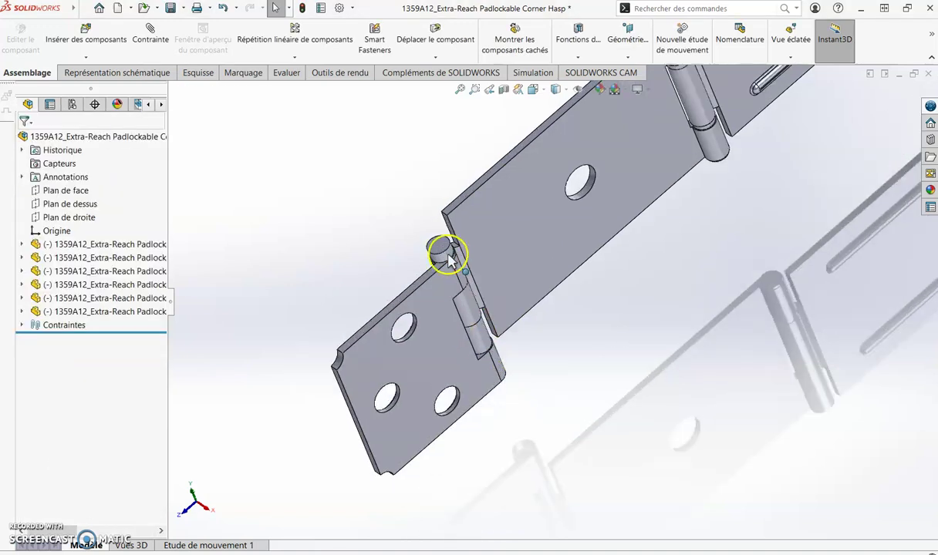
Step: Add a coincident mate between the second pin's top end face and the three-hole plate's top edge face
scroll(448, 308, down, 3)
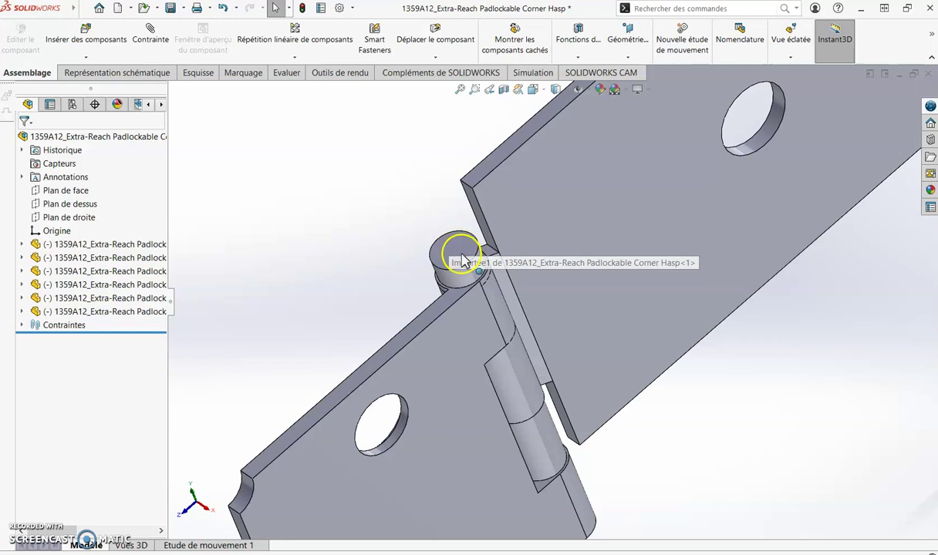
key(Return)
click(463, 248)
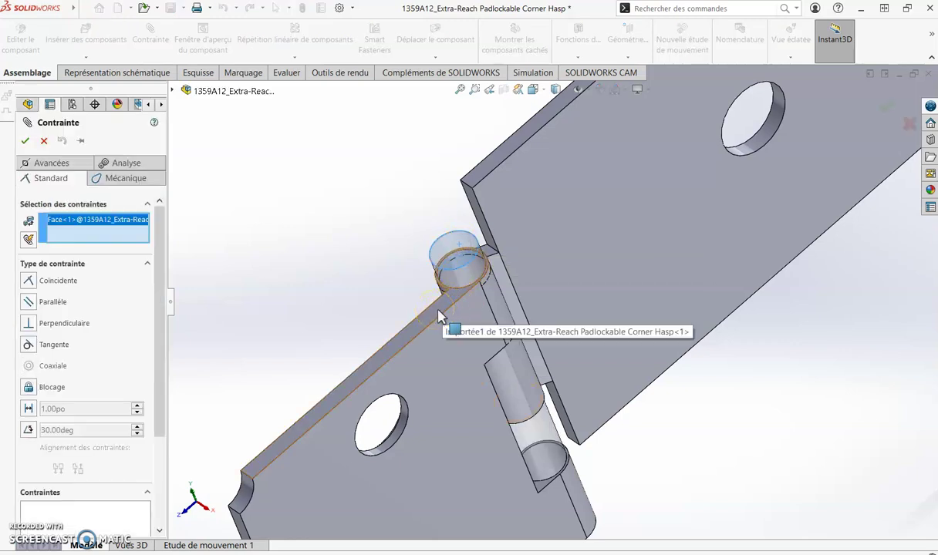
click(438, 316)
key(Return)
right_click(455, 314)
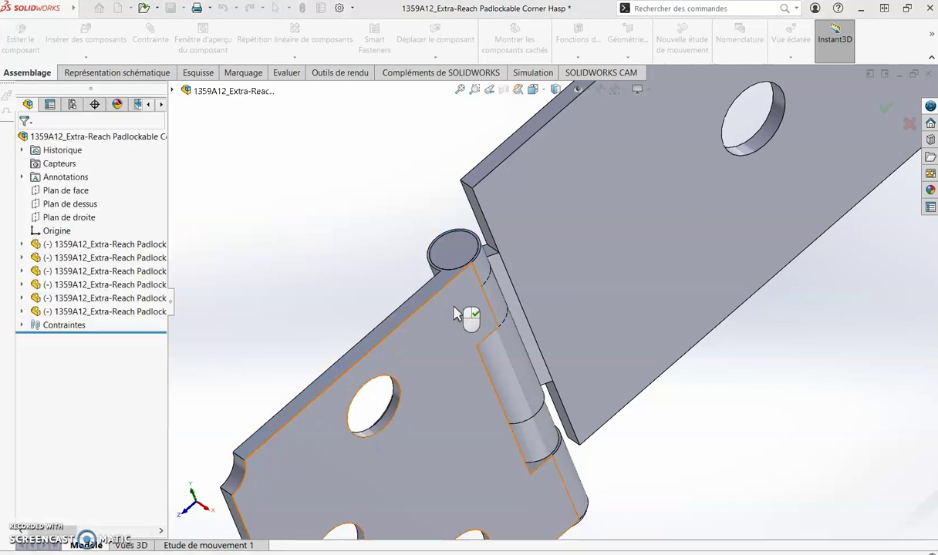
drag(455, 314, 419, 209)
scroll(419, 209, down, 5)
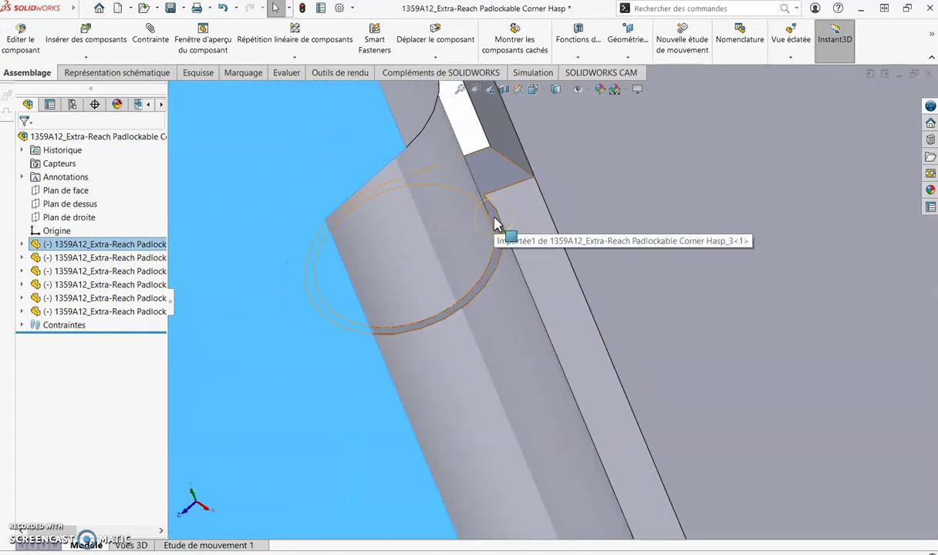
click(154, 31)
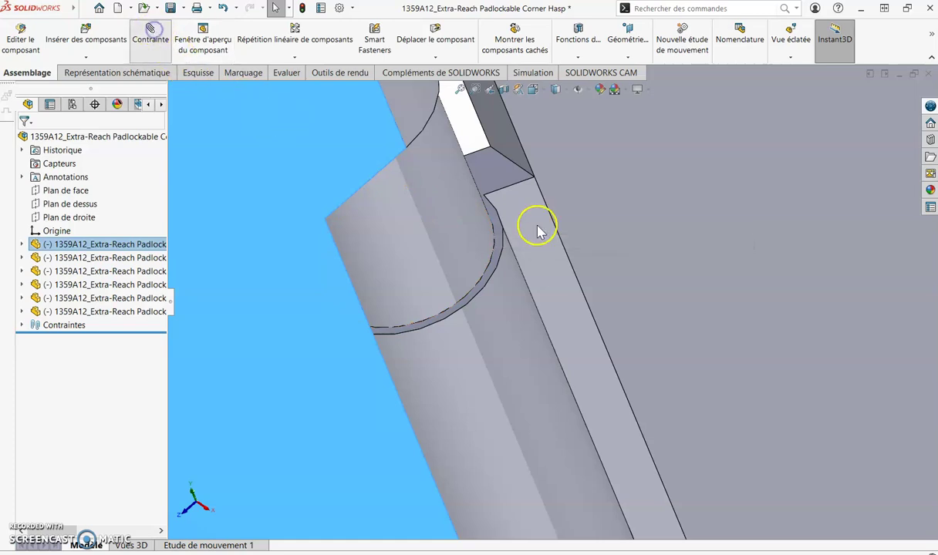
click(493, 220)
click(492, 216)
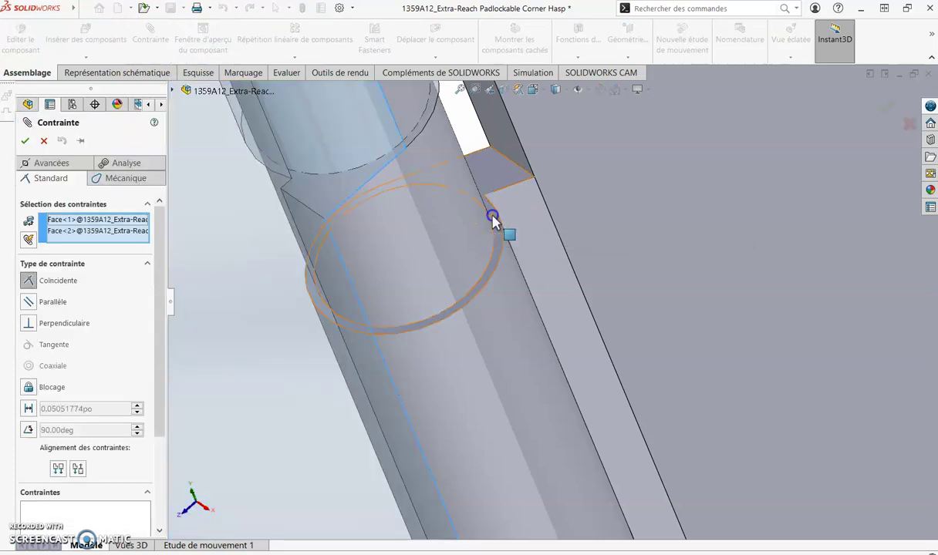
scroll(461, 202, down, 5)
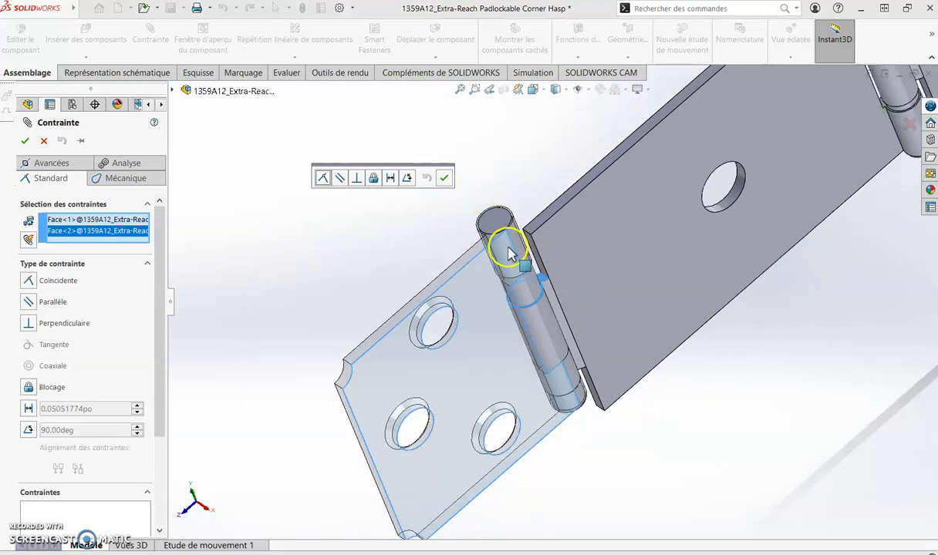
scroll(509, 247, up, 4)
scroll(571, 285, up, 4)
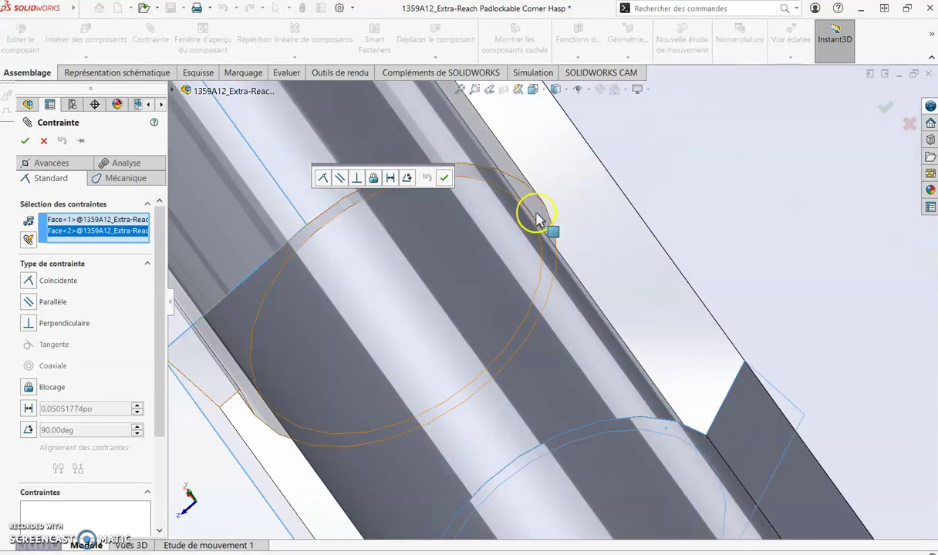
scroll(540, 217, up, 5)
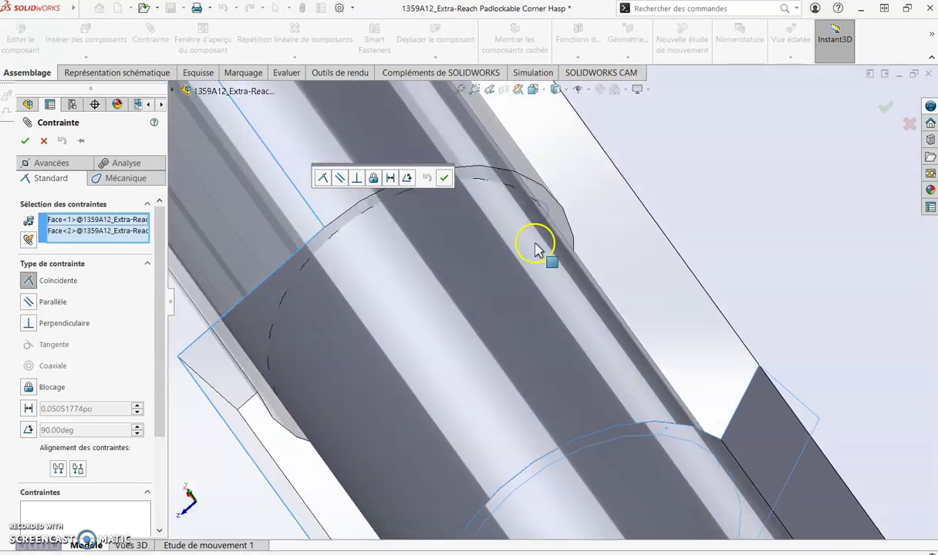
scroll(575, 225, up, 6)
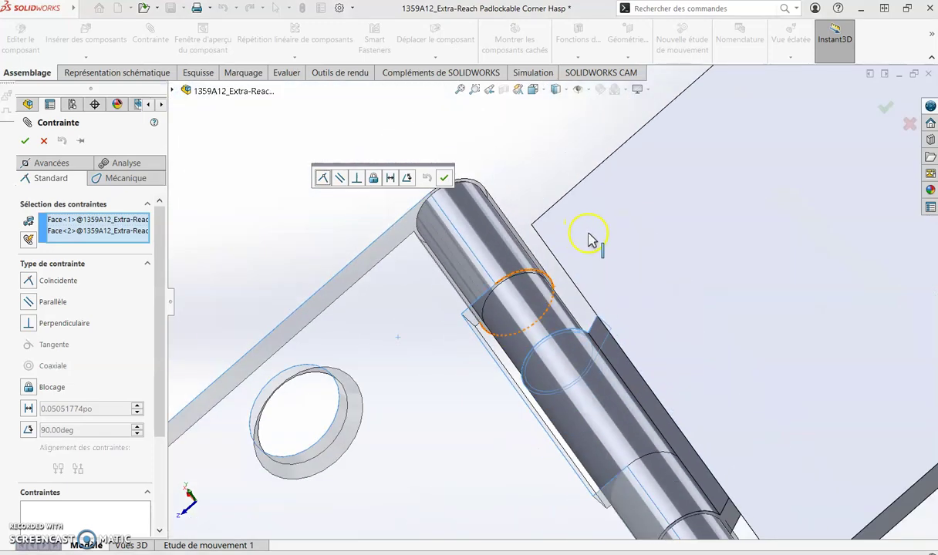
right_click(608, 257)
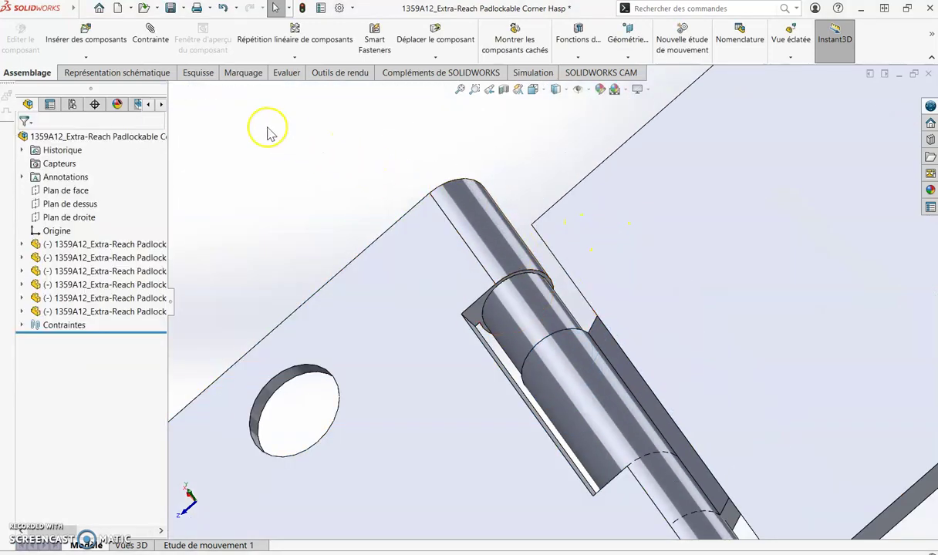
Step: Add a coincident mate between the three-hole plate's upper barrel's lower end face and the top end face of the single-hole plate's middle barrel
click(154, 32)
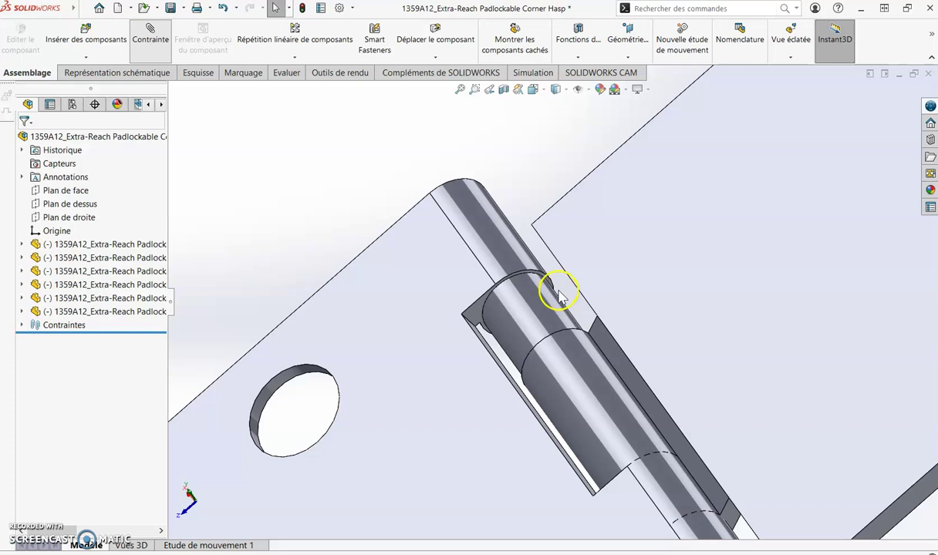
scroll(559, 297, down, 6)
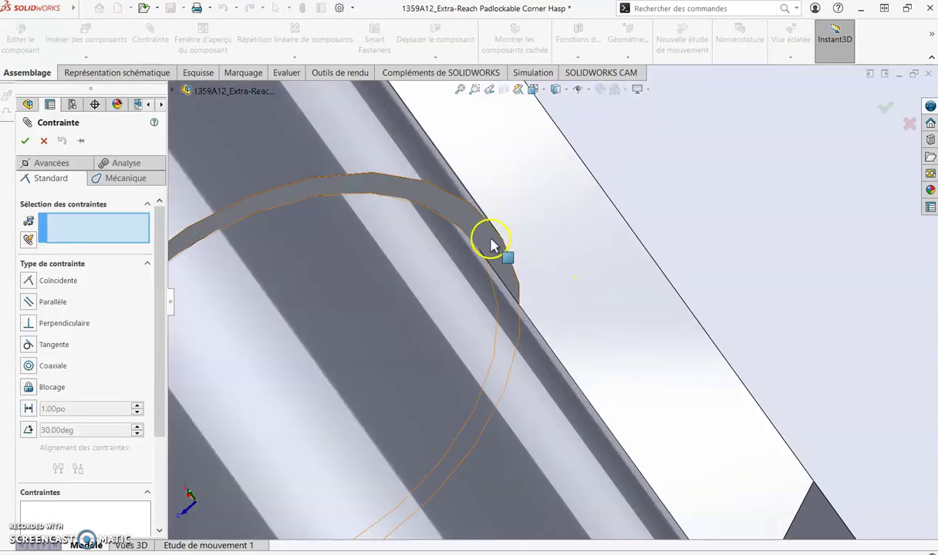
click(491, 240)
scroll(595, 292, up, 6)
middle_drag(596, 291, 691, 409)
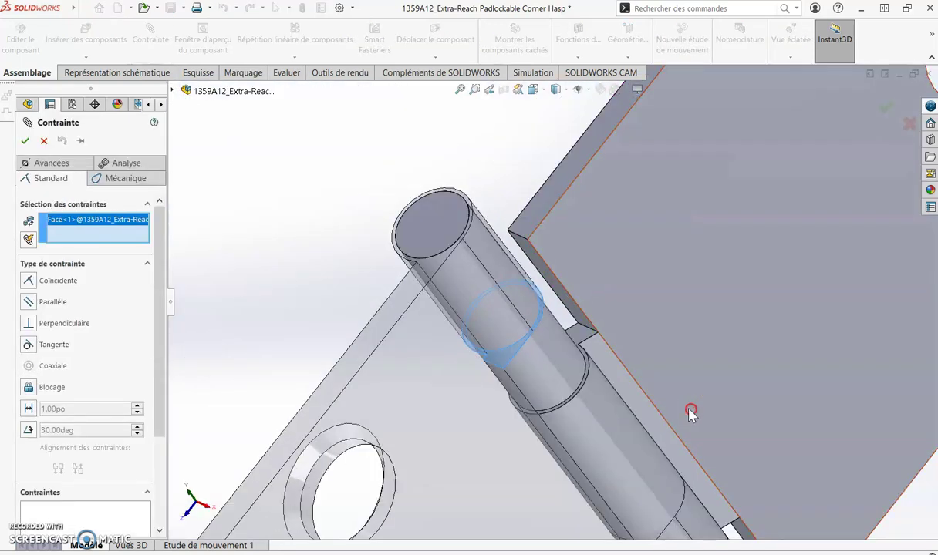
scroll(545, 321, down, 5)
click(560, 309)
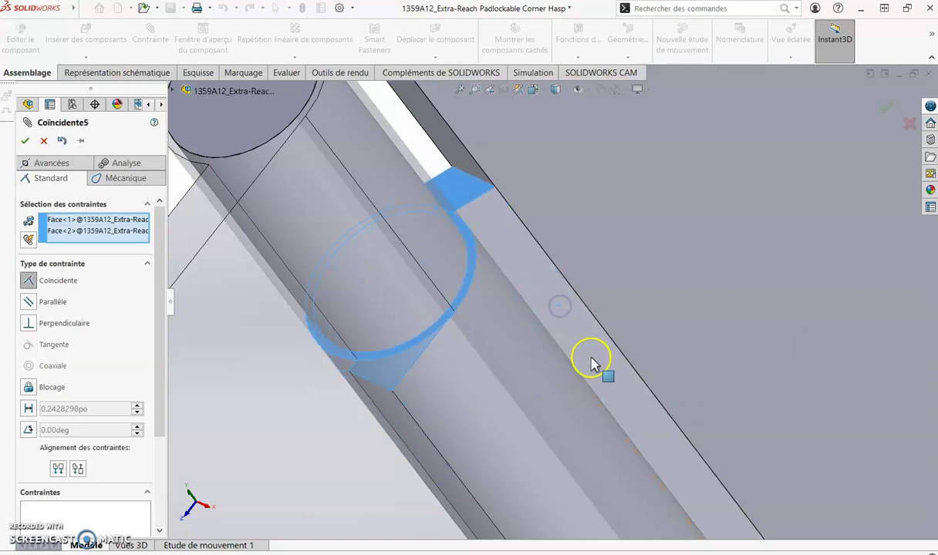
key(Return)
key(Return)
scroll(600, 358, up, 7)
scroll(618, 353, up, 3)
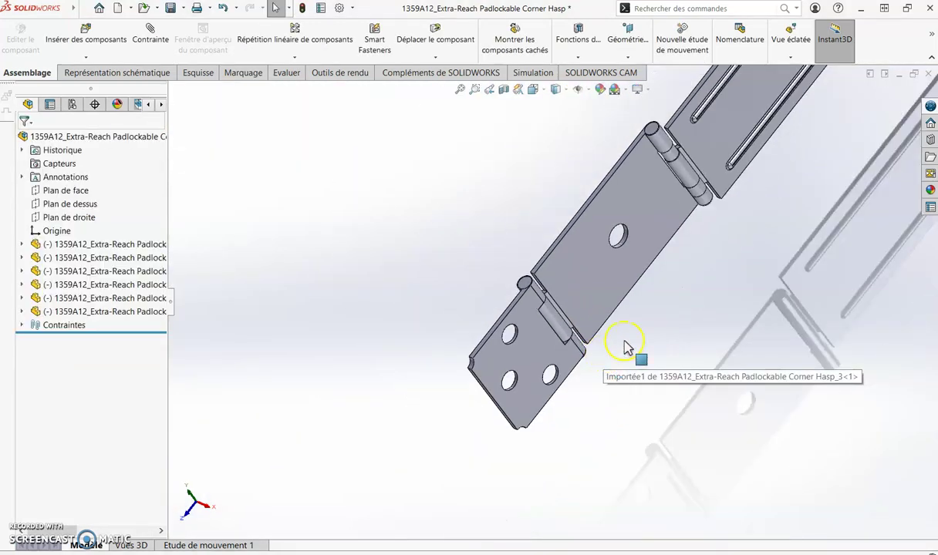
Step: Add a coincident mate between the slotted plate's middle barrel's top end face and the lower end face of the single-hole plate's upper barrel
scroll(701, 162, down, 7)
scroll(546, 197, down, 5)
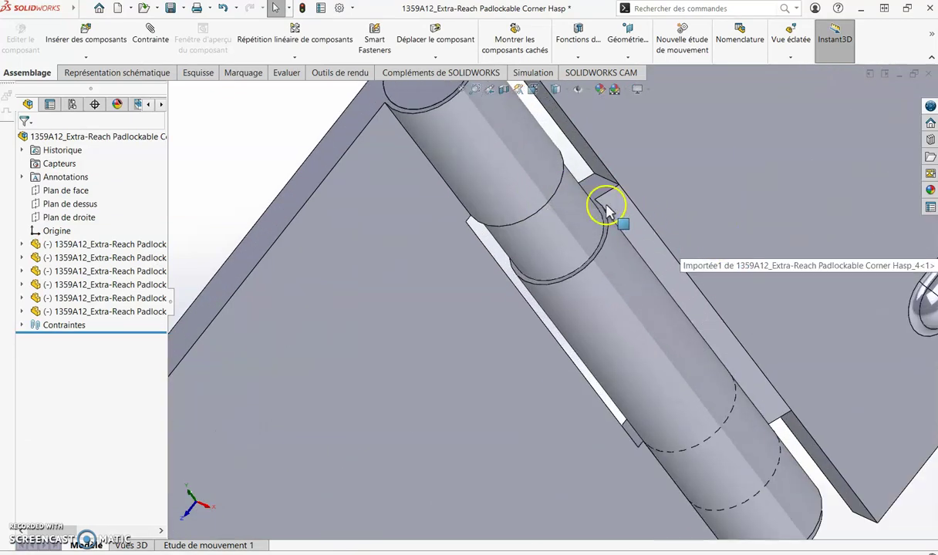
key(Return)
scroll(606, 196, down, 3)
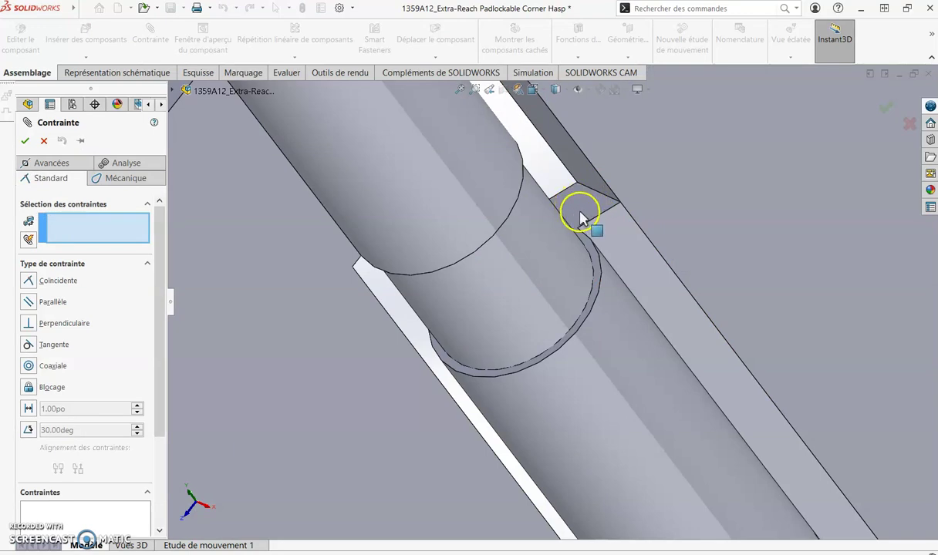
middle_drag(601, 237, 586, 218)
click(584, 216)
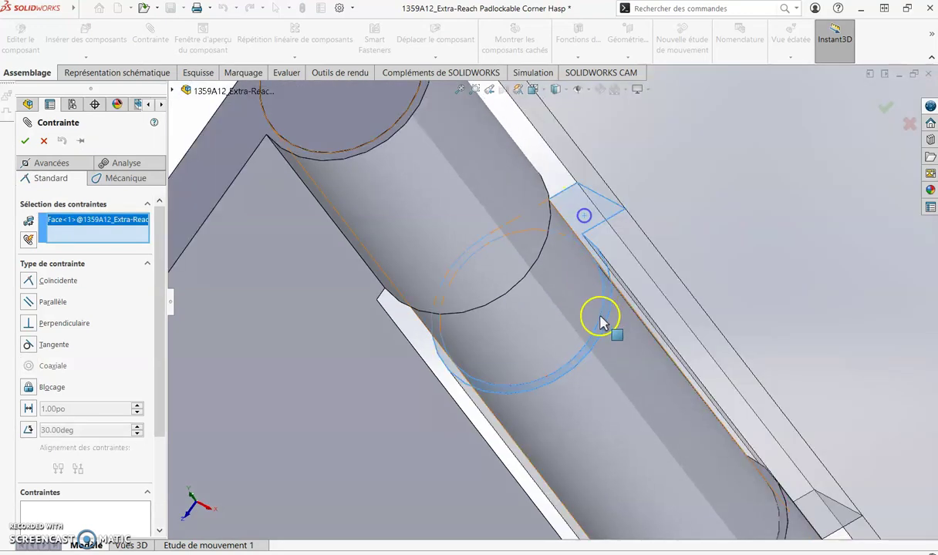
middle_drag(602, 322, 584, 233)
scroll(590, 254, down, 5)
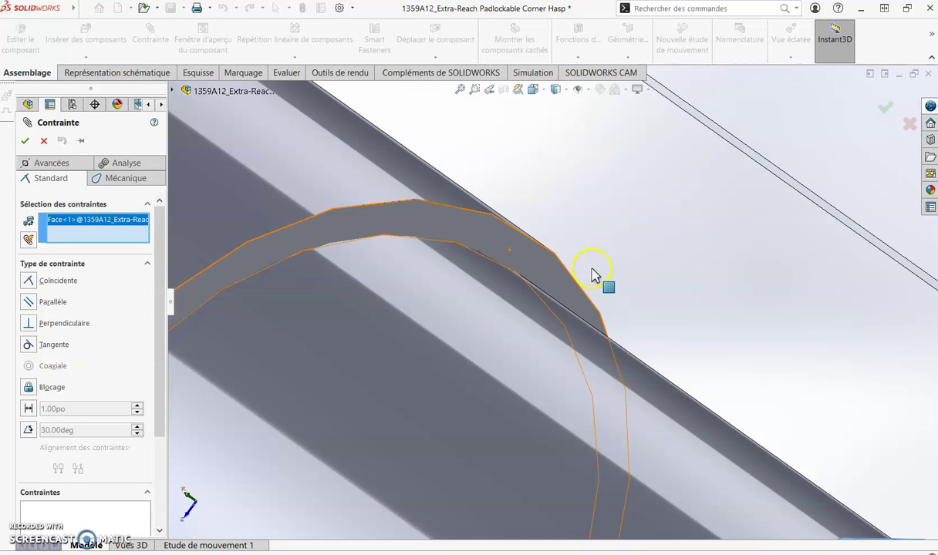
click(543, 274)
key(Return)
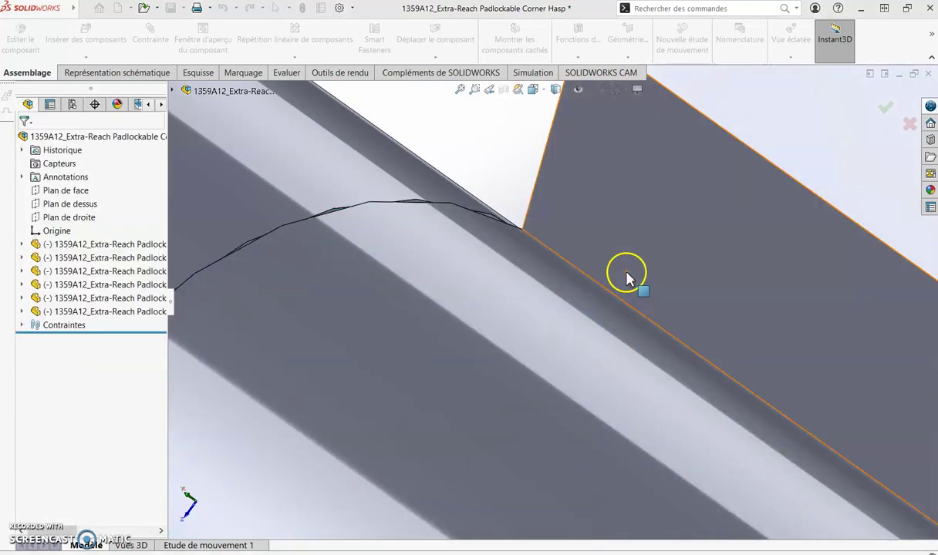
scroll(627, 280, up, 10)
middle_drag(619, 272, 705, 433)
scroll(658, 256, down, 2)
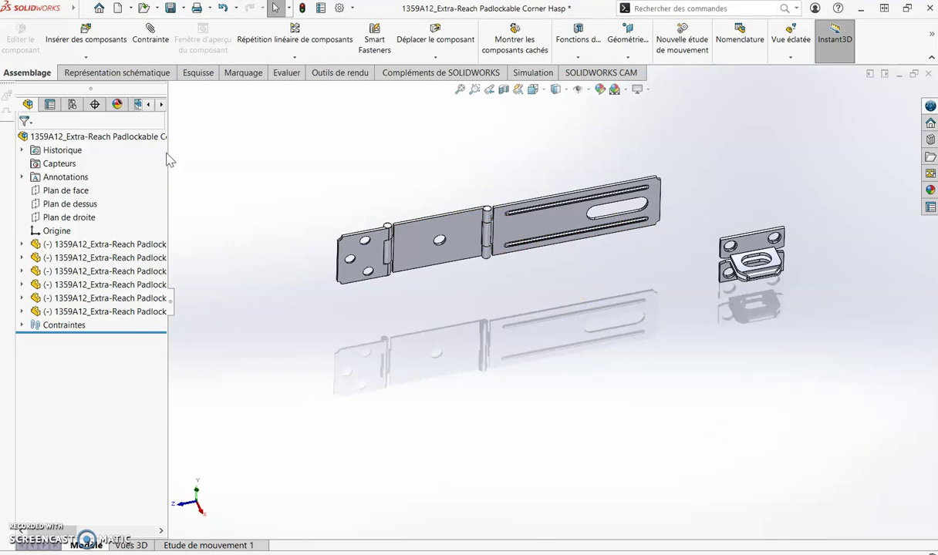
middle_drag(429, 286, 640, 211)
scroll(735, 202, down, 4)
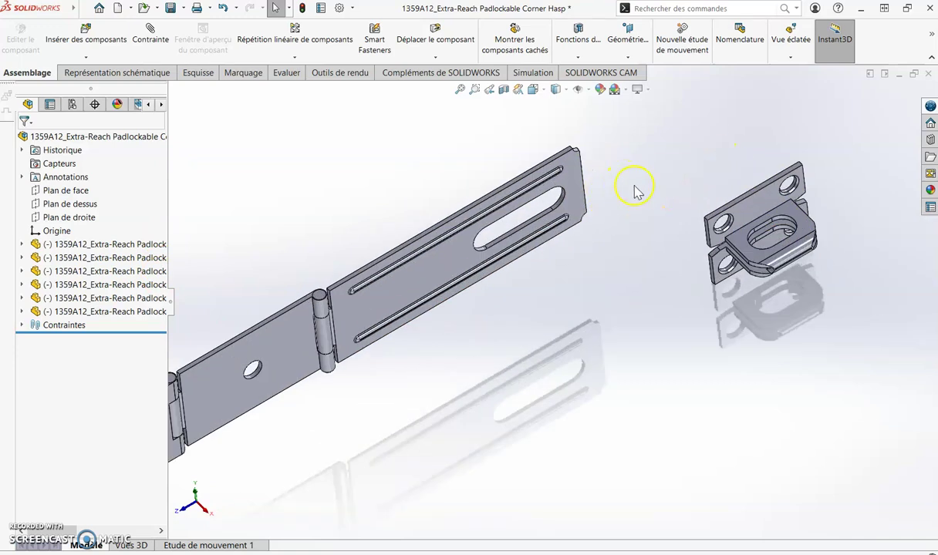
click(775, 200)
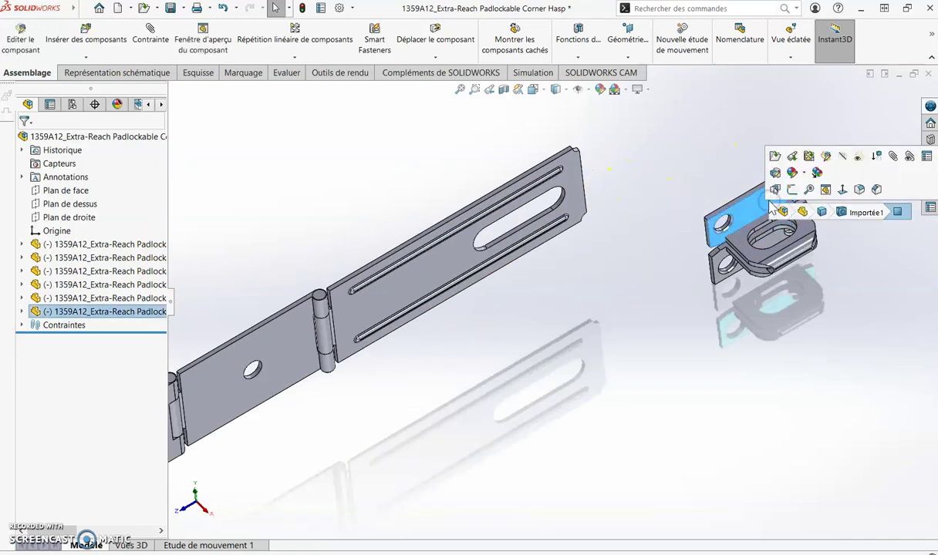
click(128, 313)
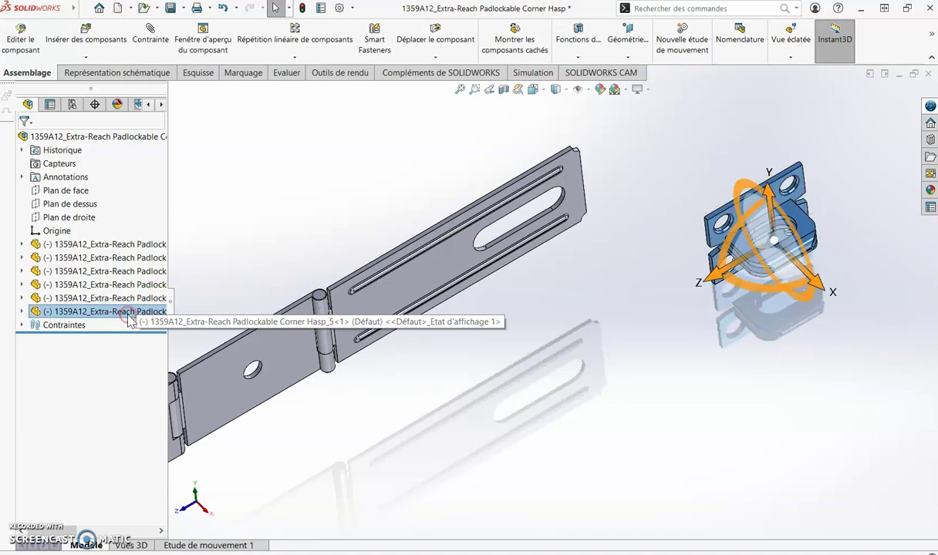
right_click(130, 314)
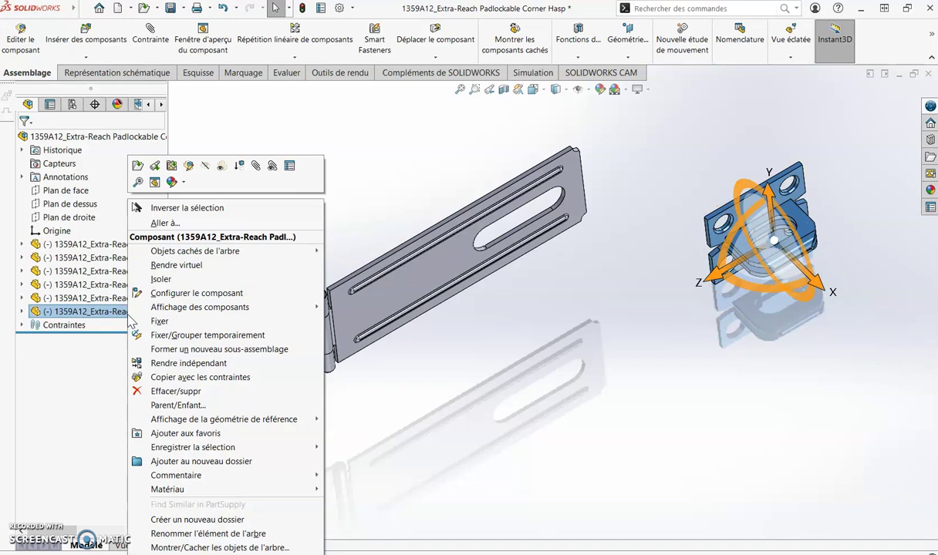
click(692, 444)
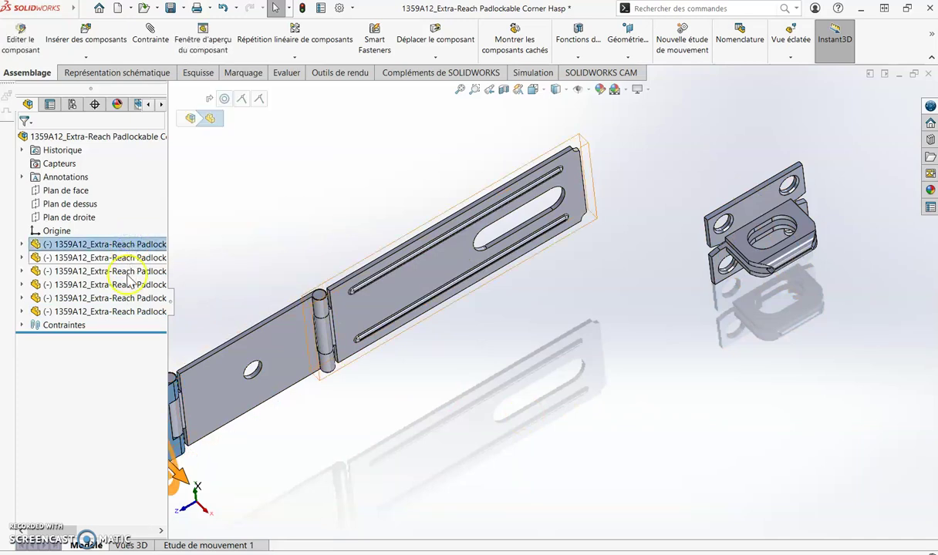
Step: Group the three hinge plates and two pins into a new sub-assembly using the Assemblage template, leaving out the staple
shift+click(115, 297)
key(z)
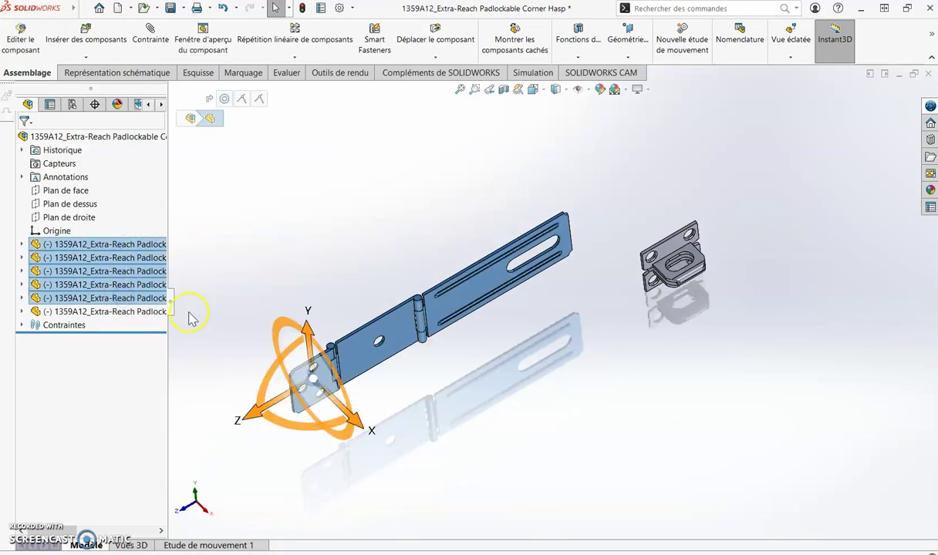
shift+click(101, 282)
right_click(105, 282)
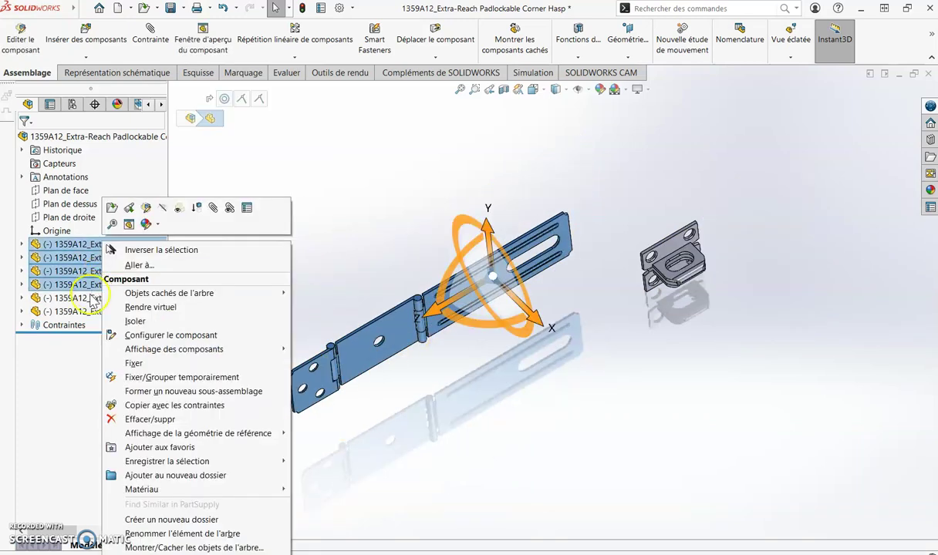
click(86, 310)
click(86, 299)
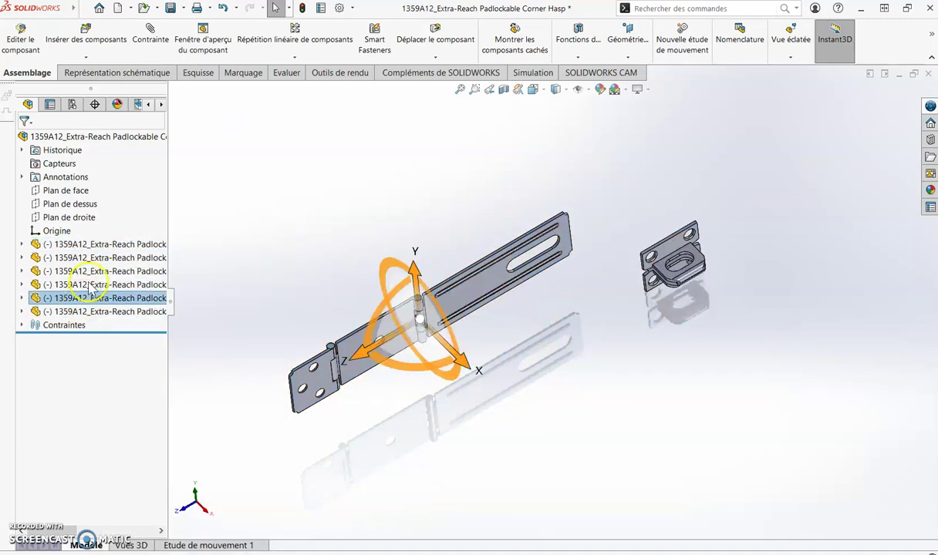
shift+click(110, 245)
right_click(114, 247)
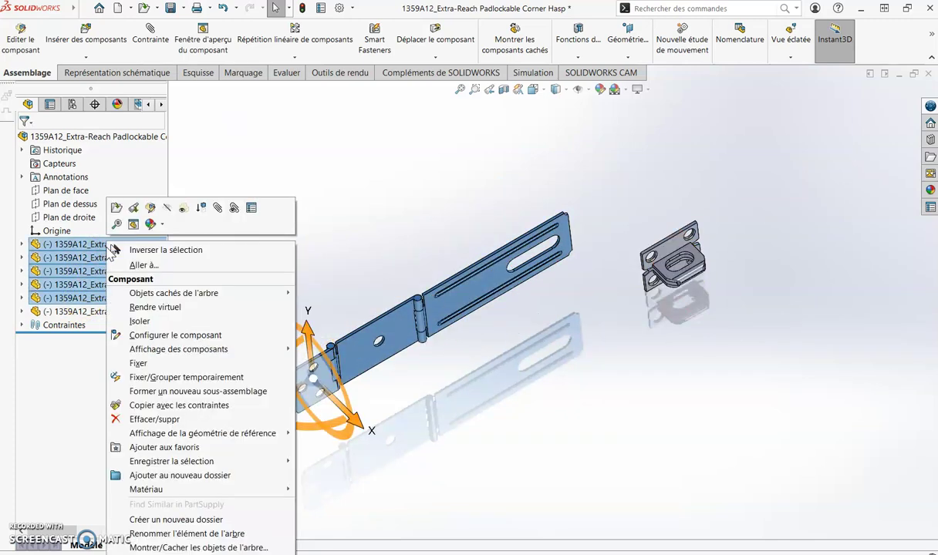
click(244, 392)
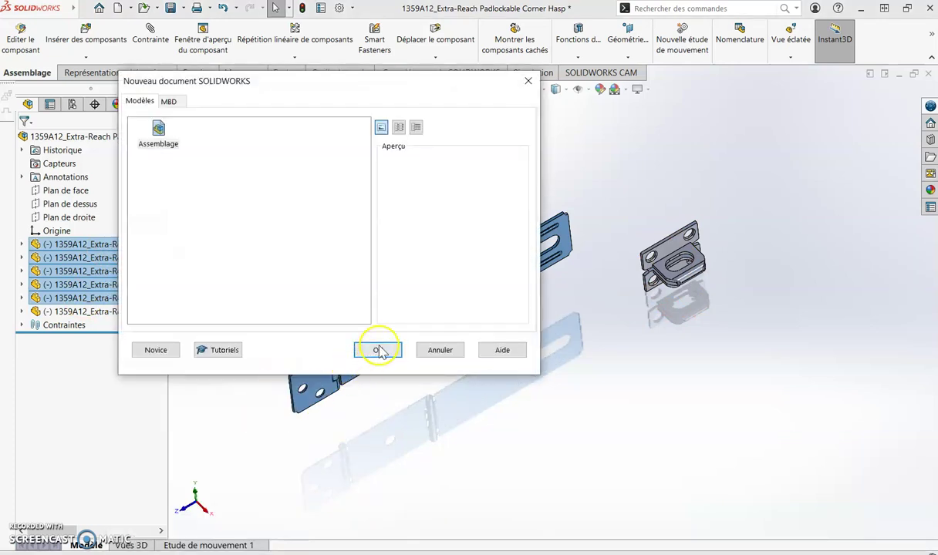
click(378, 350)
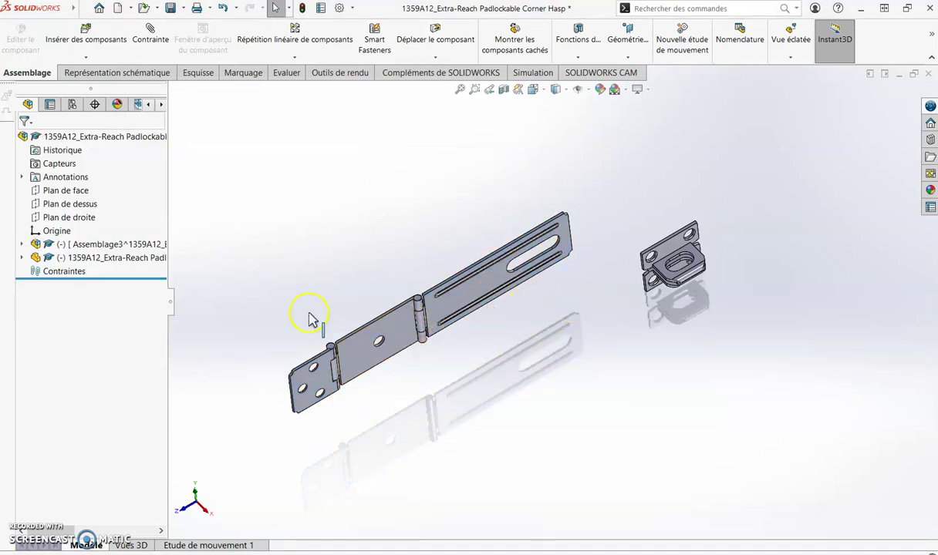
Step: Fix the separate staple component in place
right_click(671, 248)
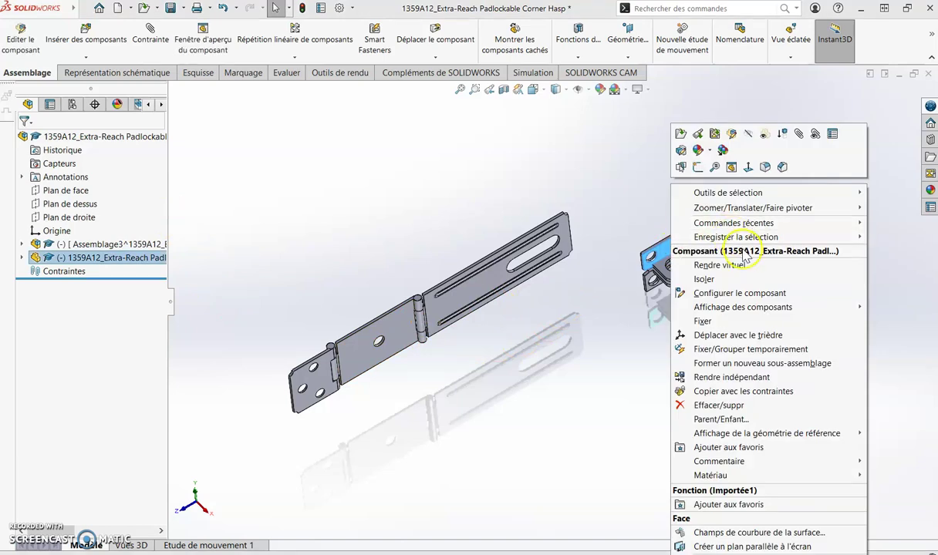
click(736, 324)
click(602, 362)
Step: Move the hinged hasp sub-assembly so that its slotted plate sits in front of the staple
drag(463, 290, 629, 323)
middle_drag(628, 323, 607, 322)
click(516, 224)
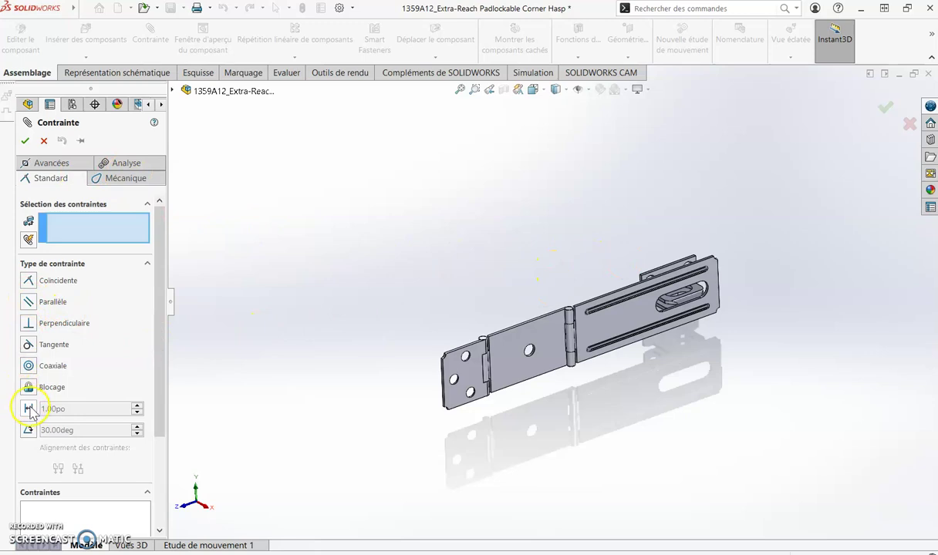
Step: Add a distance mate of 0 in between the staple's top edge face and the slotted plate's top edge face
scroll(652, 278, down, 5)
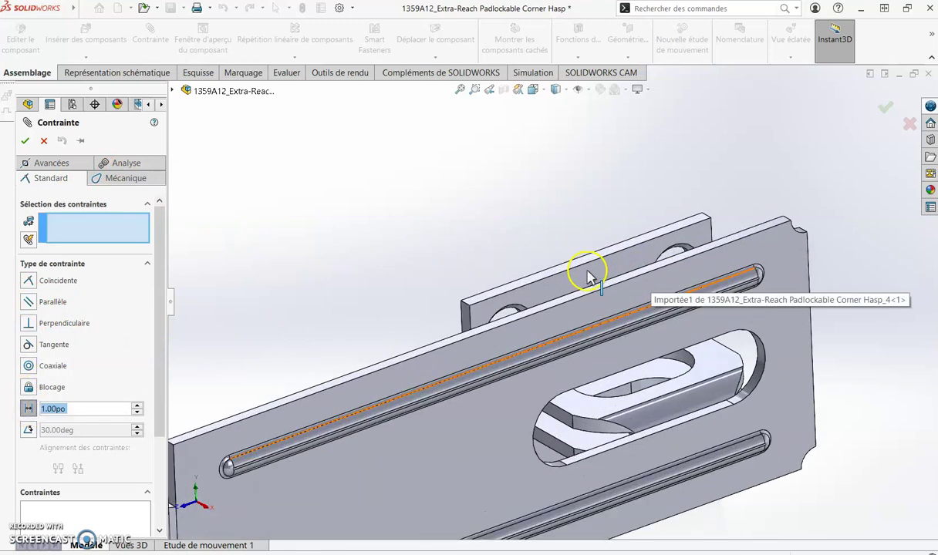
scroll(540, 304, up, 3)
middle_drag(335, 356, 401, 375)
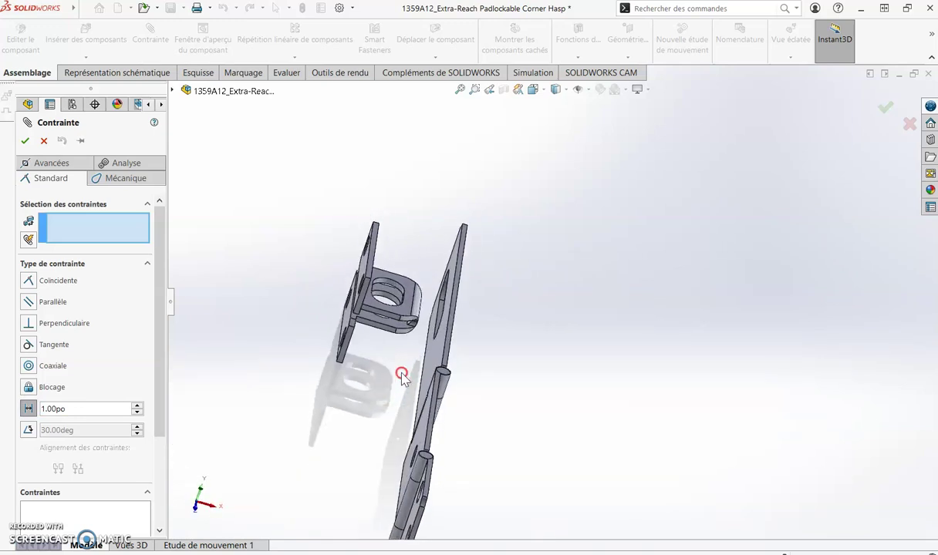
scroll(396, 301, down, 5)
click(392, 222)
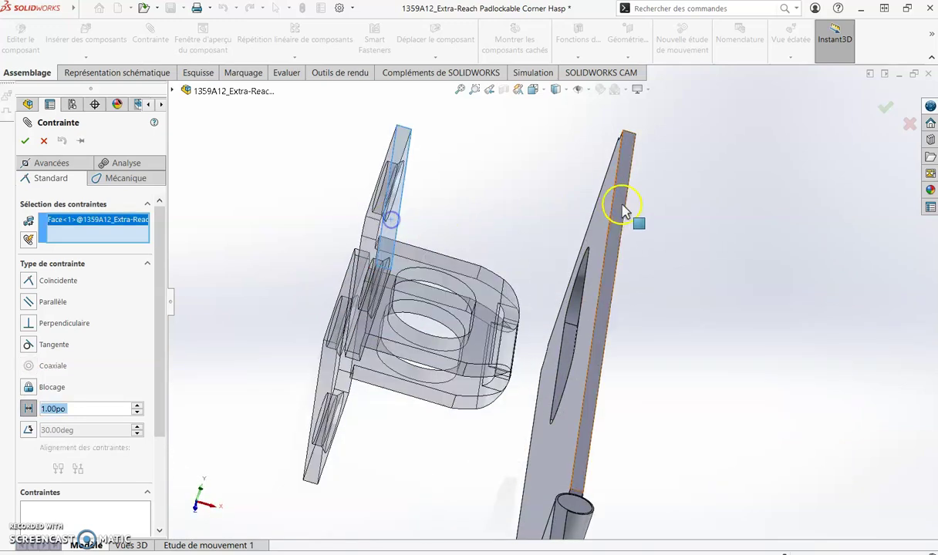
click(625, 202)
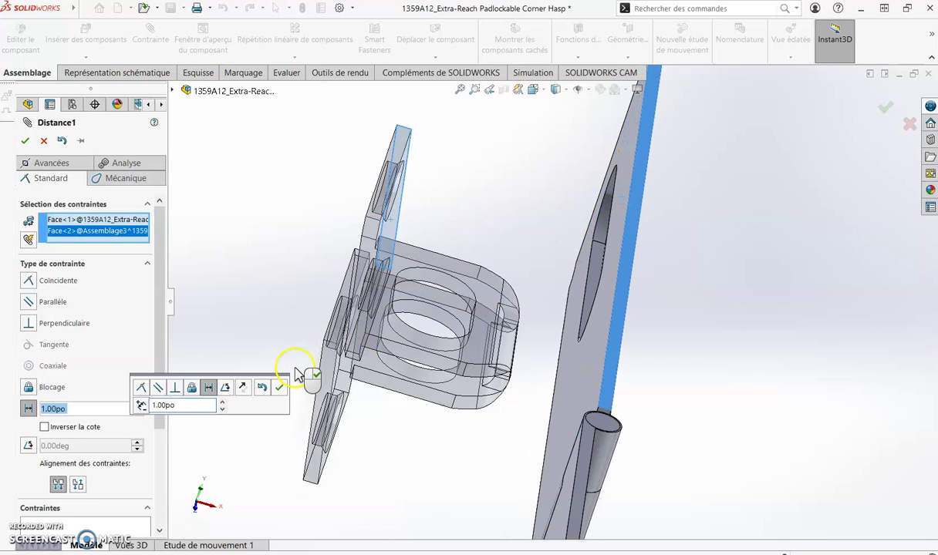
text(0)
key(Return)
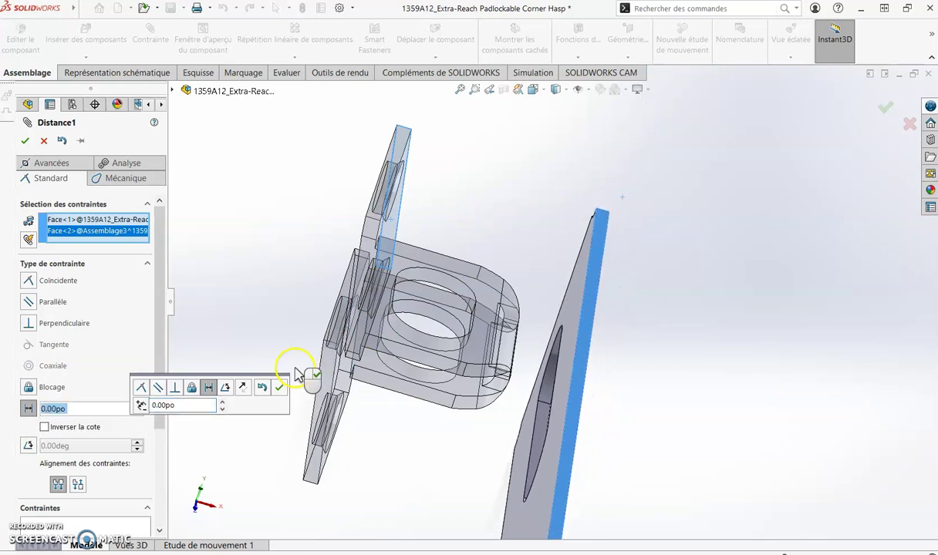
click(284, 391)
key(Escape)
Step: Move the hinged hasp sub-assembly clear of the staple so that its slotted plate stands in front of the staple's loop
middle_drag(417, 413, 375, 356)
scroll(377, 357, up, 4)
middle_drag(358, 388, 293, 377)
click(289, 380)
drag(289, 382, 302, 356)
middle_drag(303, 355, 360, 431)
drag(389, 384, 404, 409)
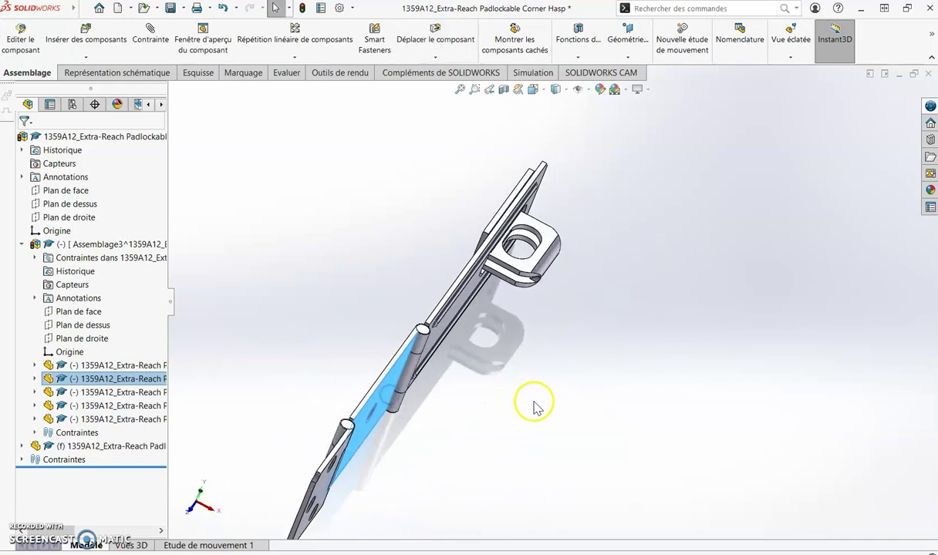
click(542, 407)
middle_drag(540, 404, 437, 290)
drag(464, 351, 846, 361)
drag(463, 372, 928, 369)
drag(695, 356, 716, 341)
middle_drag(607, 294, 679, 326)
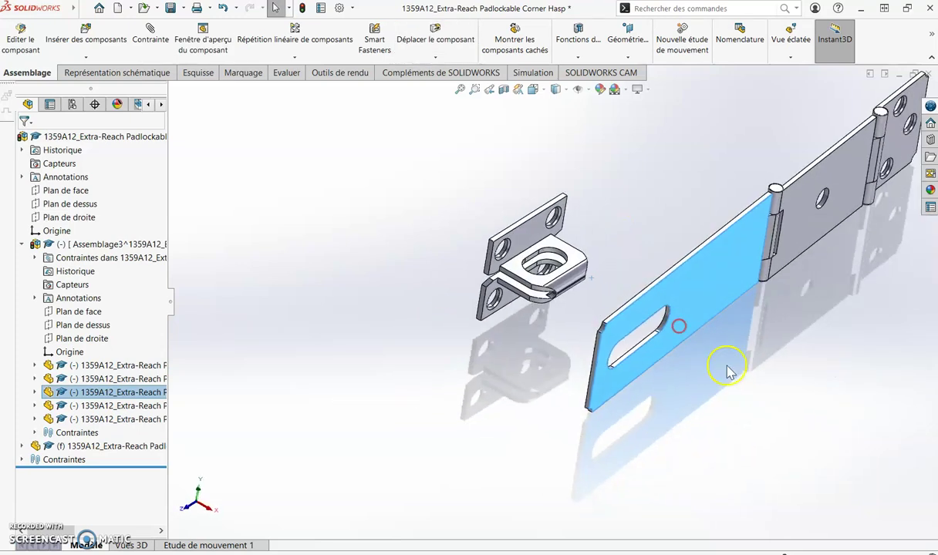
click(792, 400)
Step: Add a distance mate of 0 in between the staple base's front face and the slotted plate's ribbed face
middle_drag(412, 153, 449, 175)
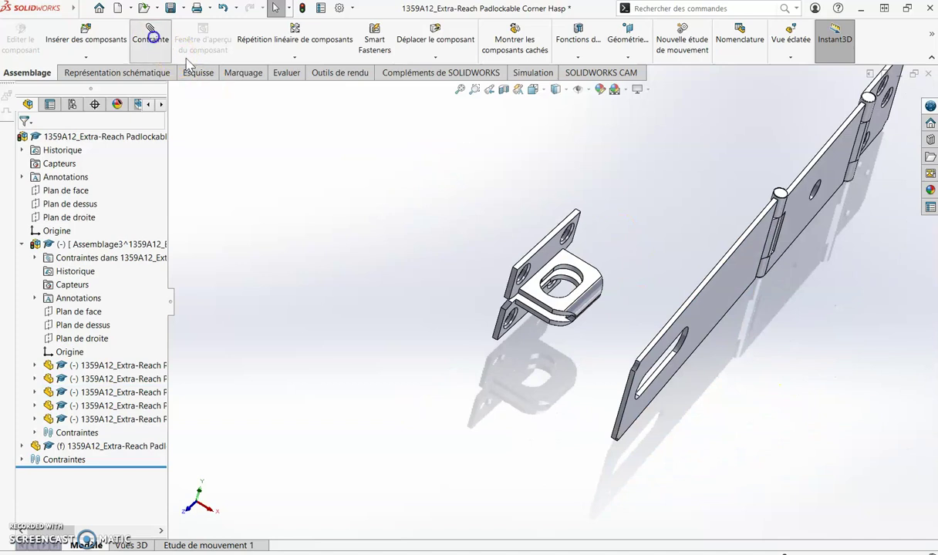
click(552, 259)
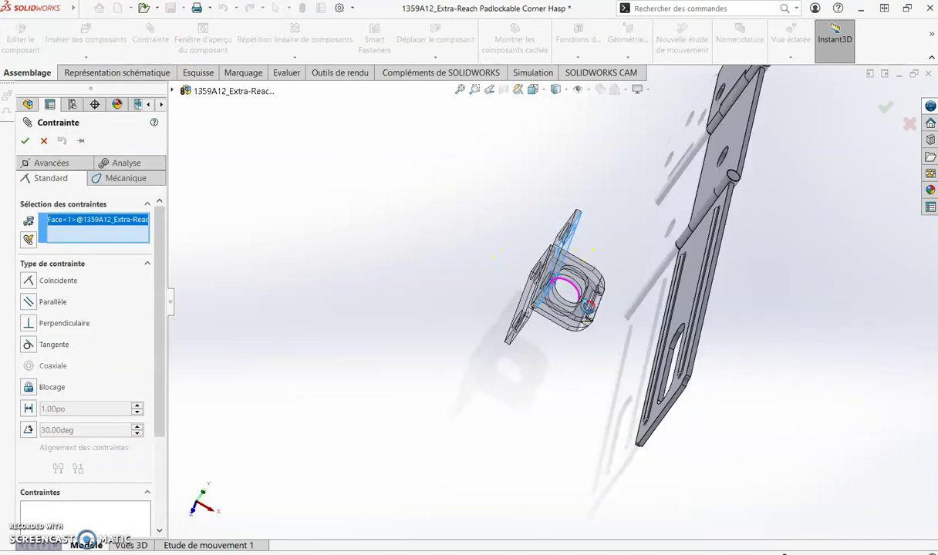
click(662, 299)
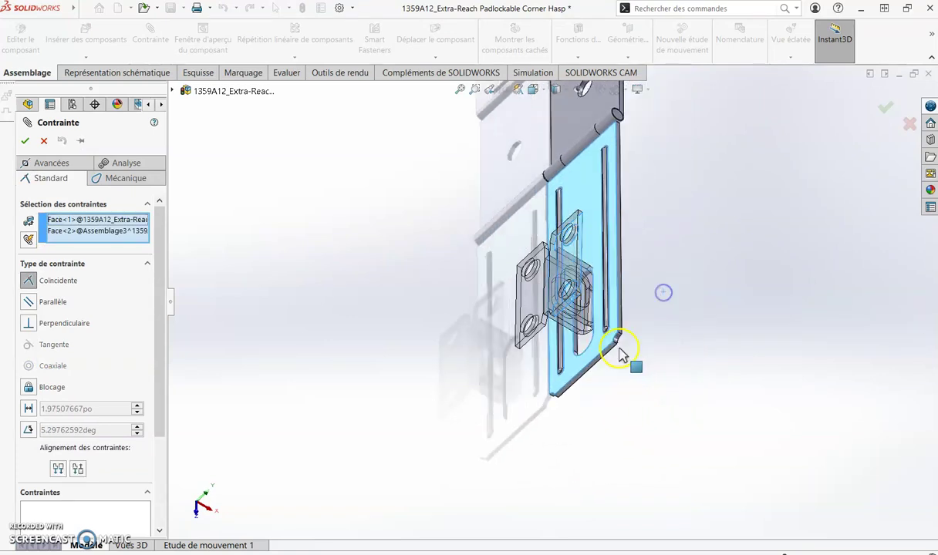
click(29, 409)
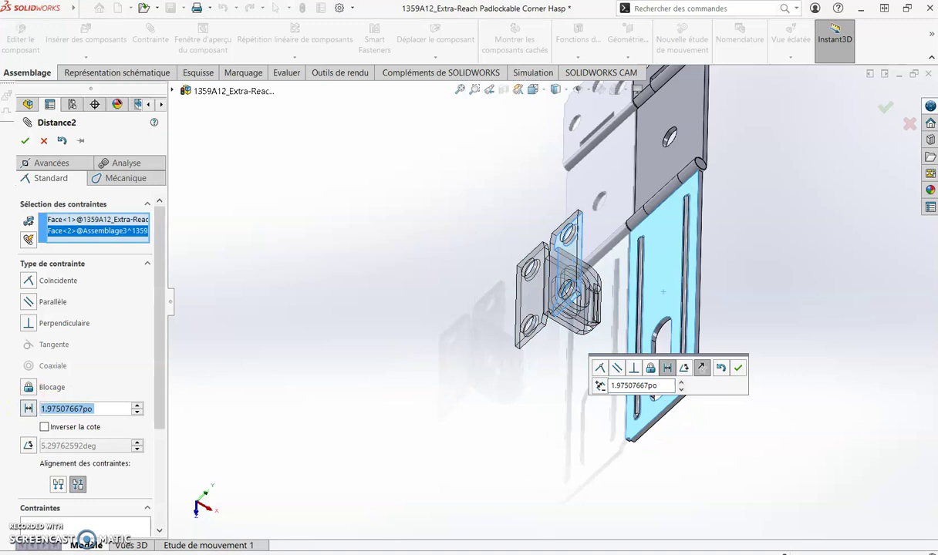
text(0)
key(Return)
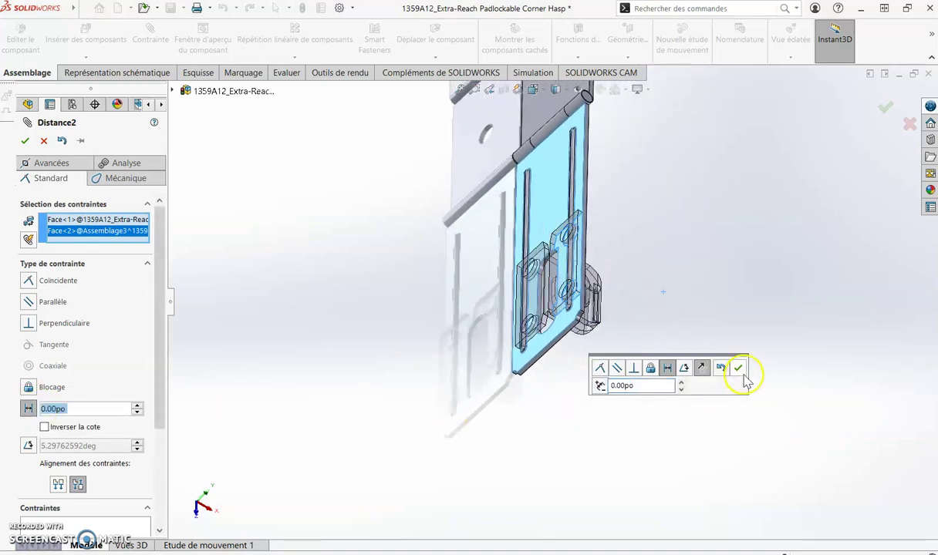
click(743, 371)
key(Escape)
Step: Add a distance mate of 6 in between the three-hole plate's outer end face and the staple base's nearest end face
middle_drag(653, 390, 576, 286)
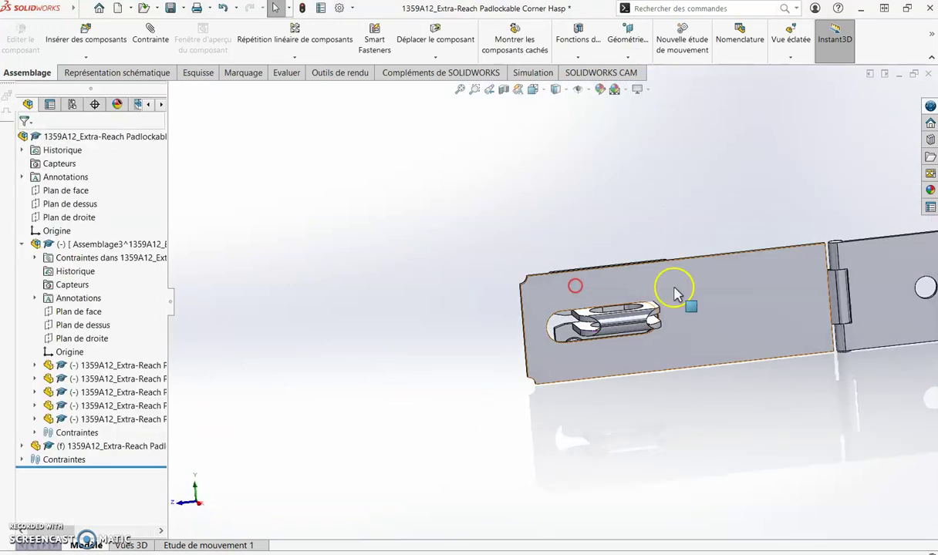
click(674, 293)
middle_drag(683, 302, 852, 357)
click(527, 165)
middle_drag(551, 175, 463, 278)
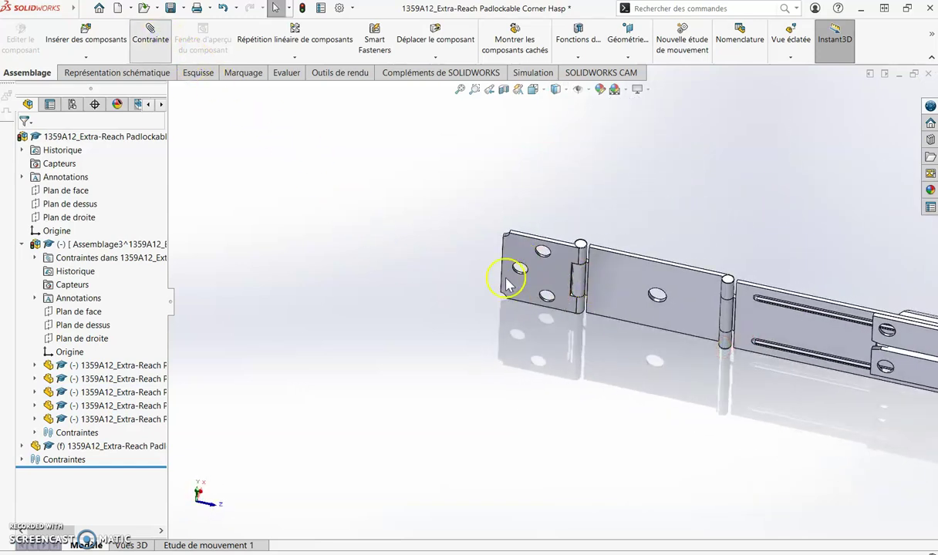
scroll(494, 274, down, 3)
middle_drag(511, 273, 597, 327)
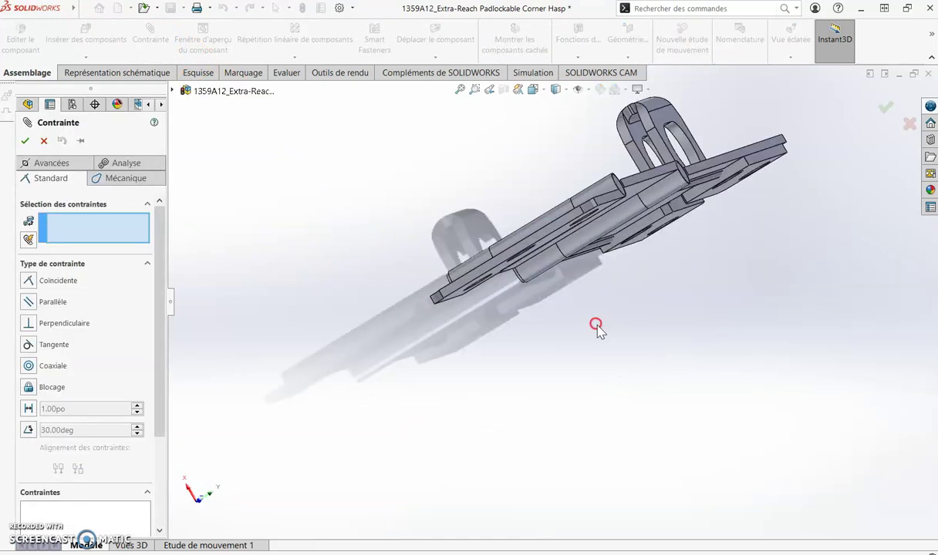
scroll(571, 301, down, 5)
middle_drag(494, 274, 391, 198)
scroll(465, 224, up, 5)
scroll(698, 407, down, 3)
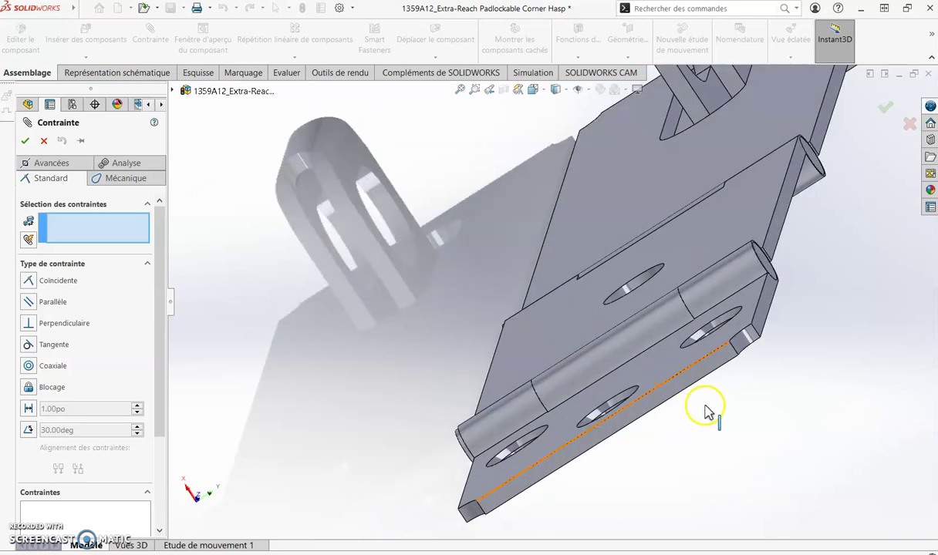
click(704, 376)
middle_drag(704, 376, 670, 287)
scroll(669, 287, down, 3)
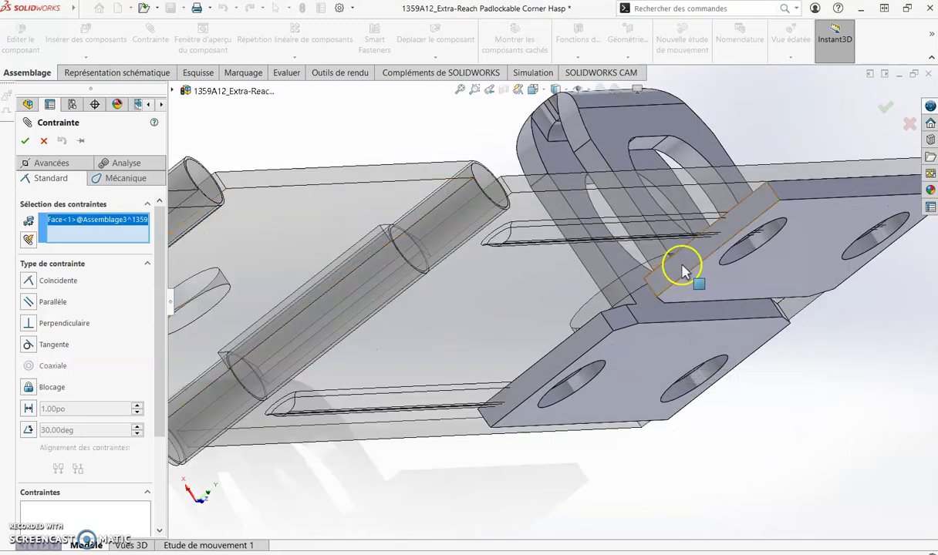
click(664, 266)
scroll(662, 300, down, 2)
middle_drag(439, 224, 630, 302)
click(28, 409)
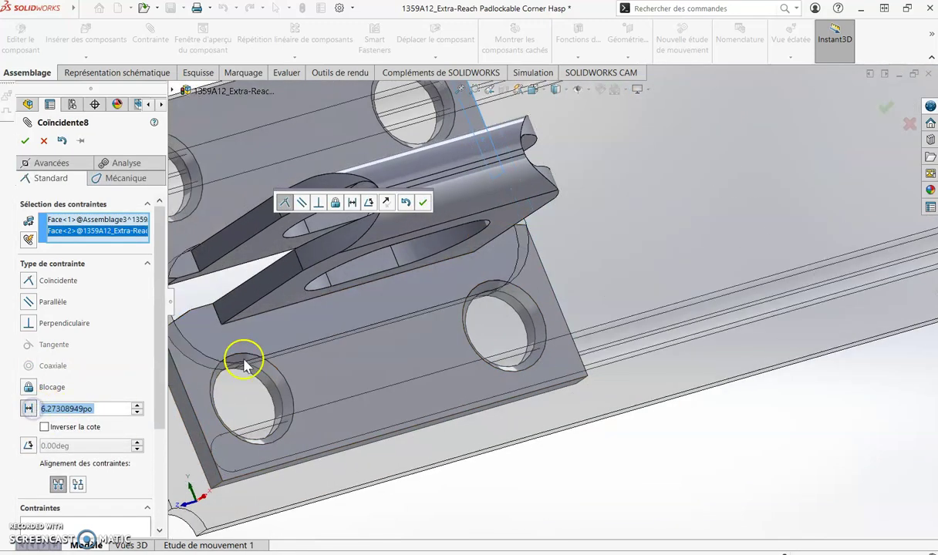
text(6.)
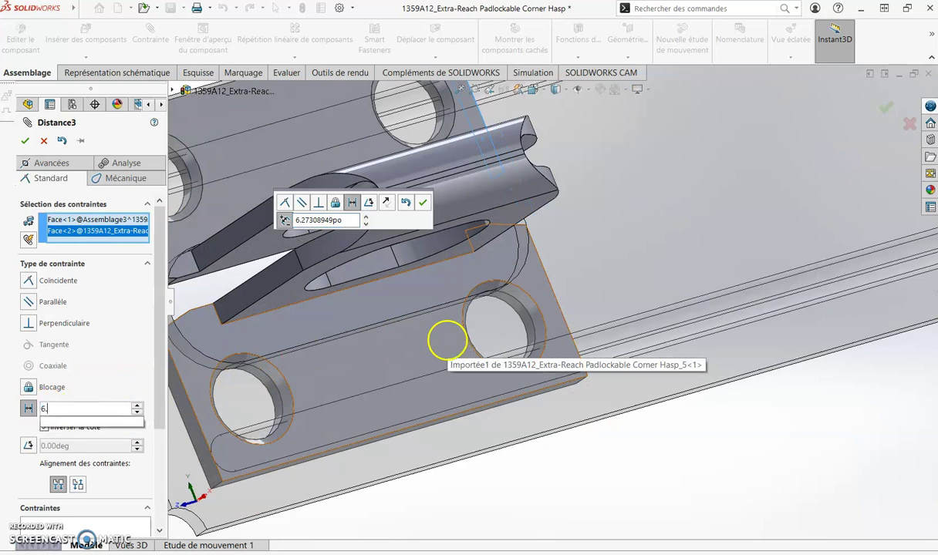
key(Return)
key(Return)
key(Escape)
Step: Edit the mate between the staple's and slotted plate's top edge faces, setting its distance to 0.1 in
scroll(449, 340, up, 3)
middle_drag(561, 298, 184, 436)
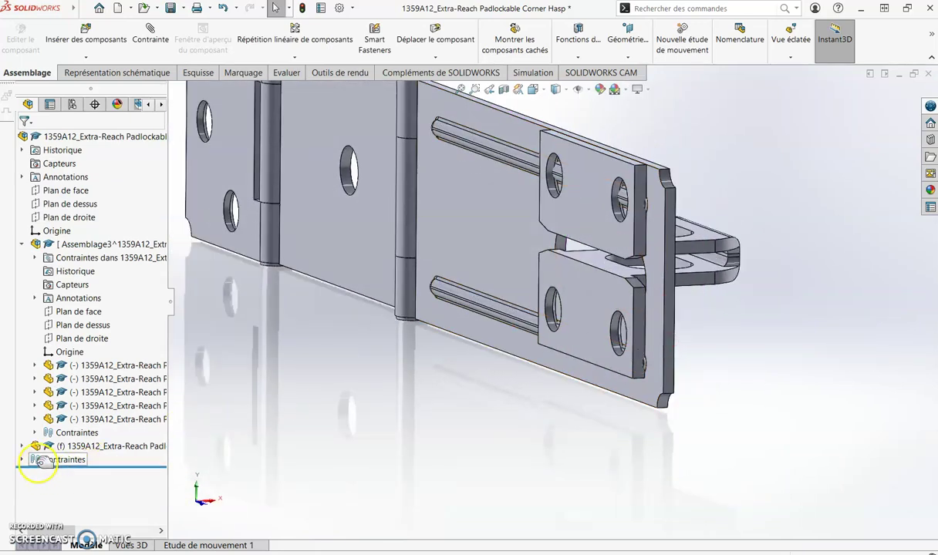
click(21, 460)
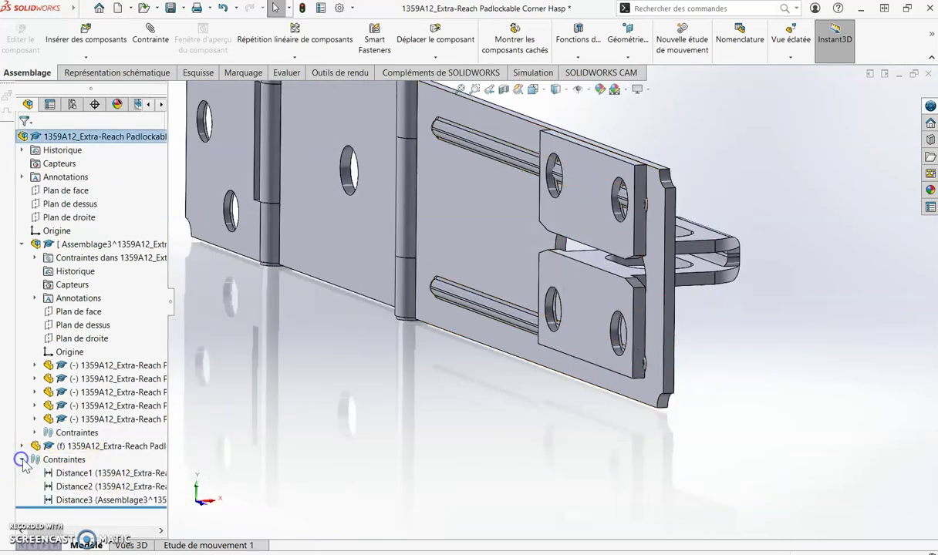
click(68, 474)
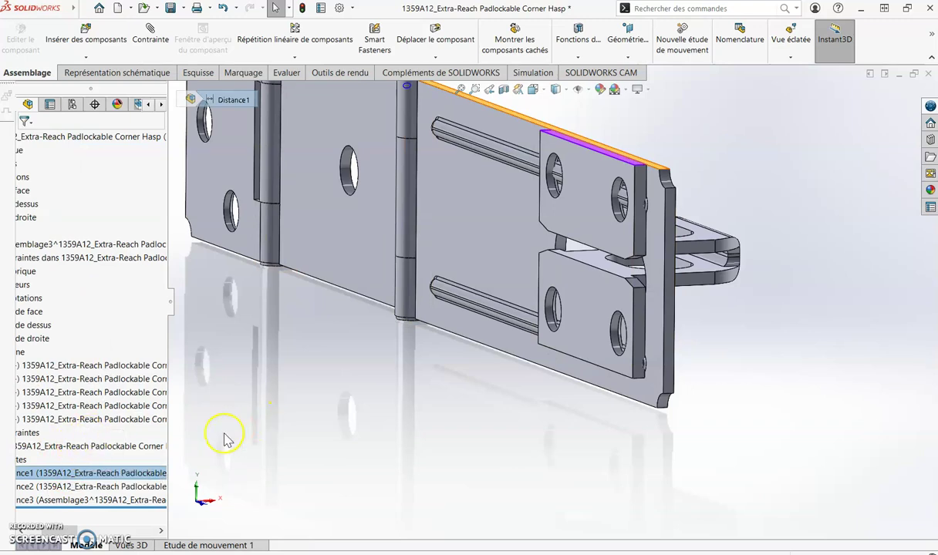
click(86, 471)
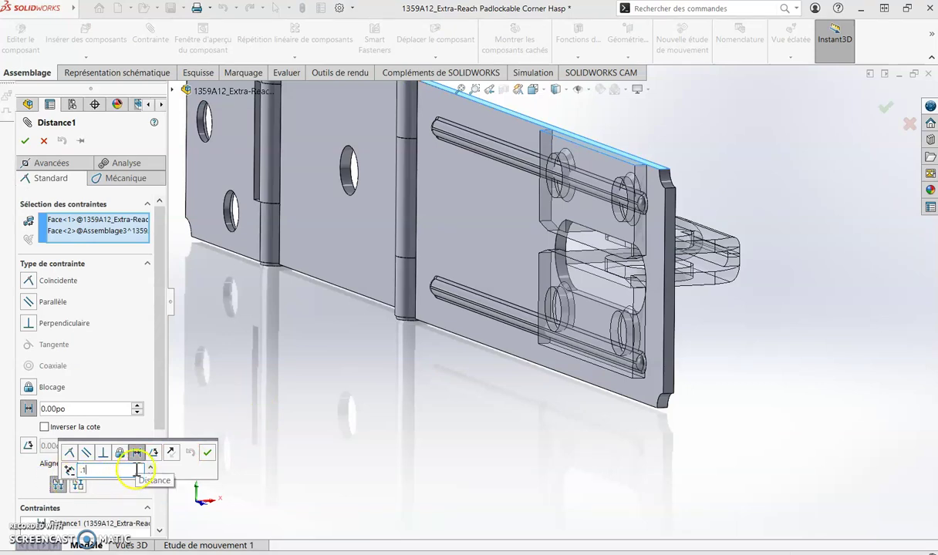
click(209, 455)
middle_drag(563, 394, 430, 387)
key(f)
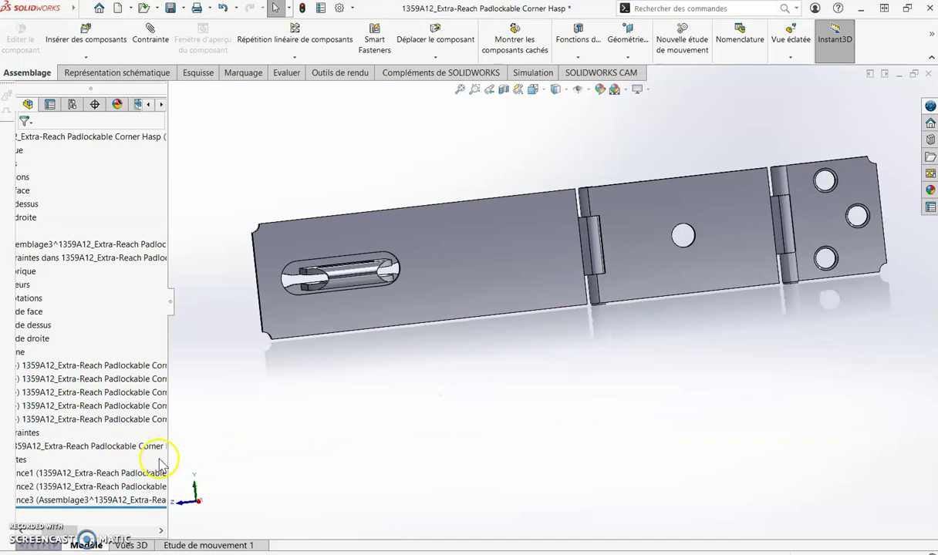
Step: Make the hinged hasp sub-assembly flexible and try swinging its slotted plate away from the staple
scroll(427, 376, up, 3)
middle_drag(550, 319, 574, 361)
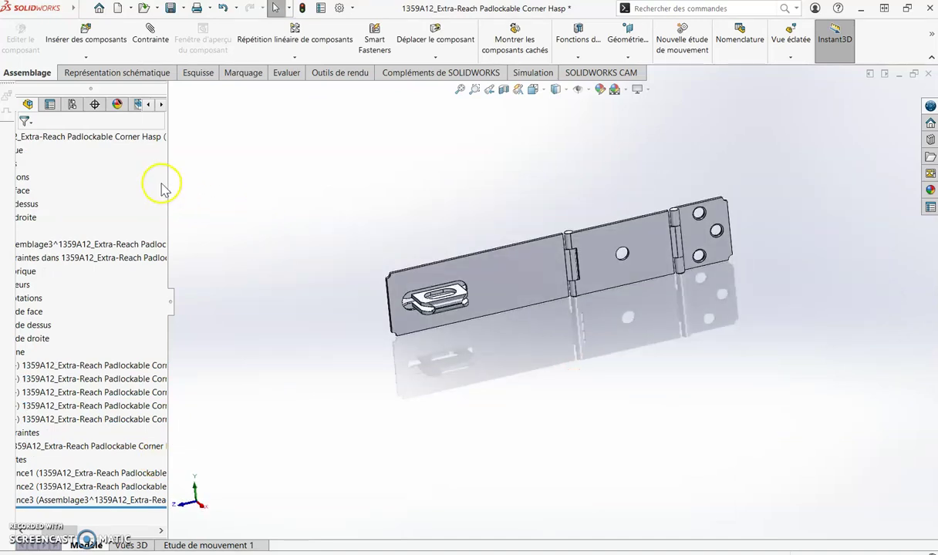
drag(167, 182, 302, 183)
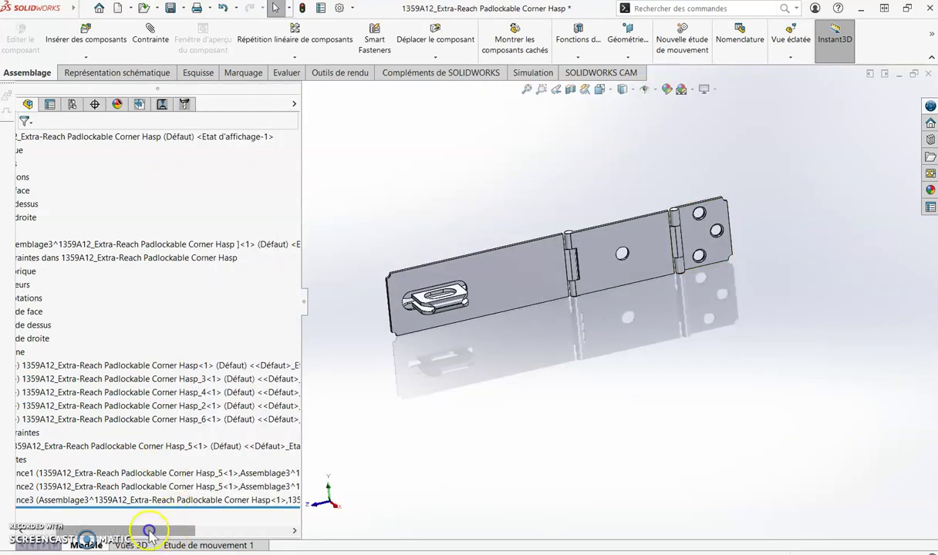
drag(149, 532, 49, 533)
click(108, 244)
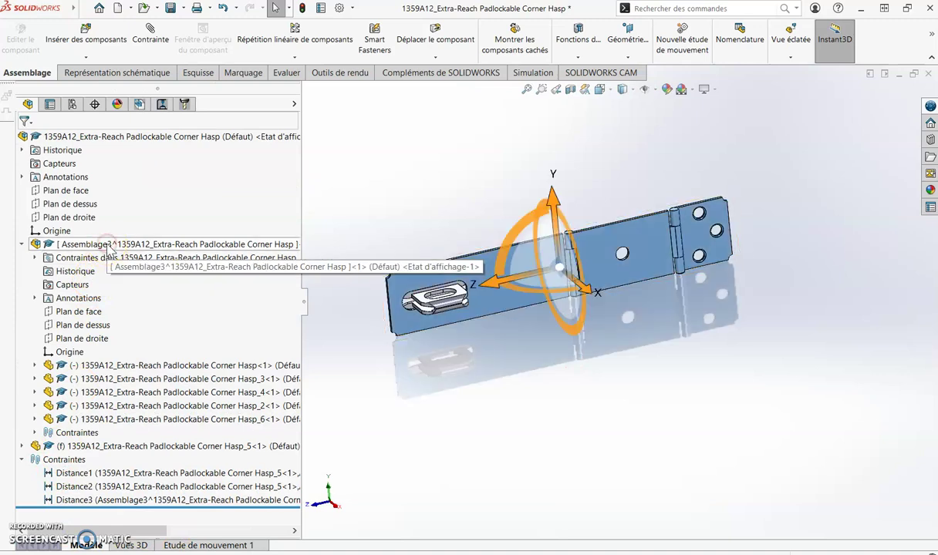
right_click(108, 244)
click(174, 116)
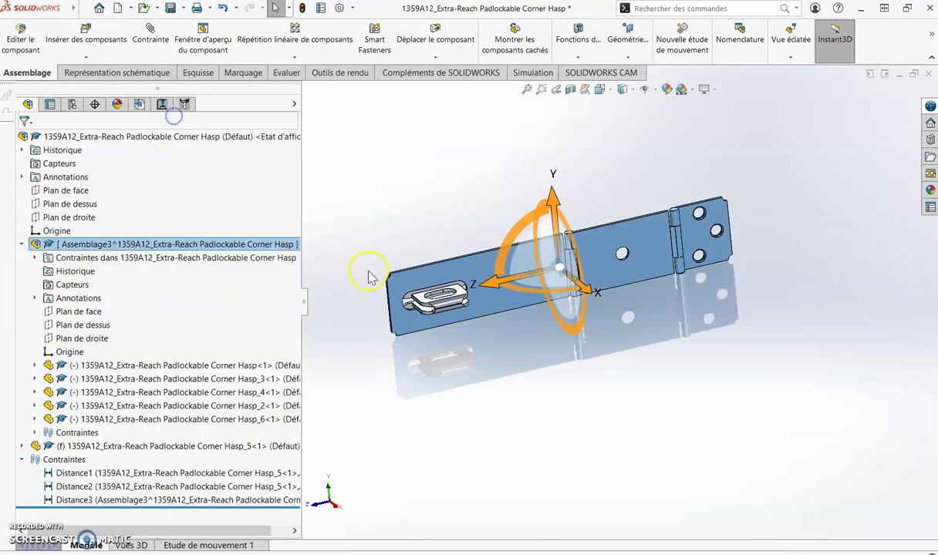
click(523, 392)
drag(444, 279, 446, 382)
click(583, 402)
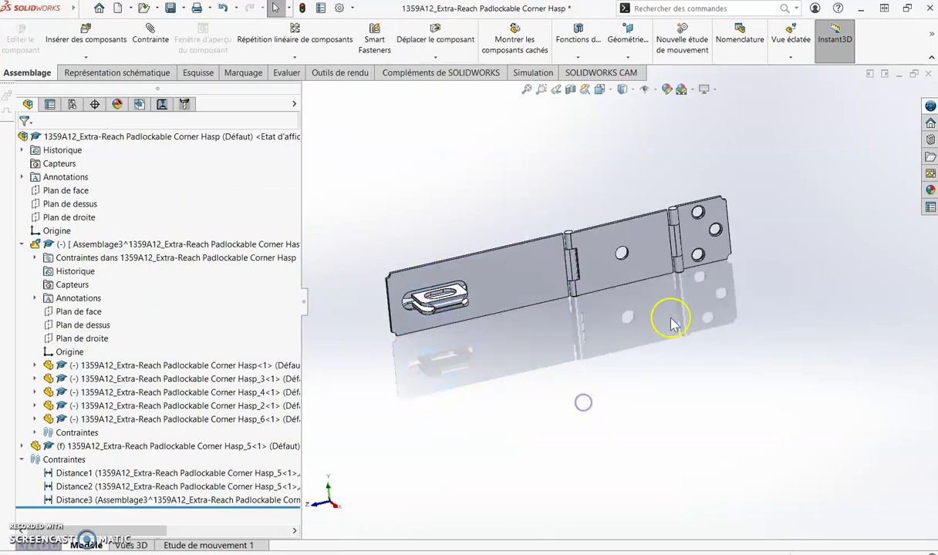
Step: Try temporarily fixing the three-hole end plate with Fix/Group, without grouping any other components, and leave the command
click(692, 237)
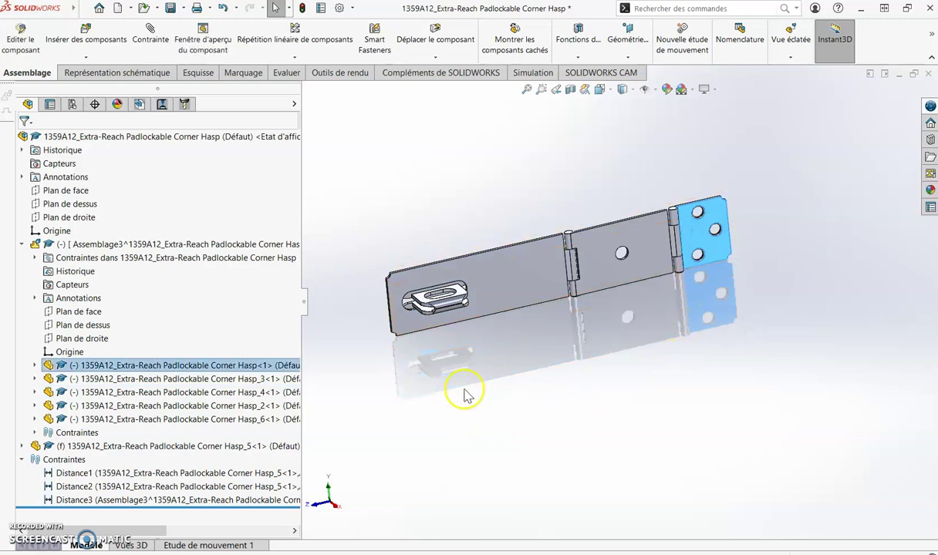
right_click(156, 369)
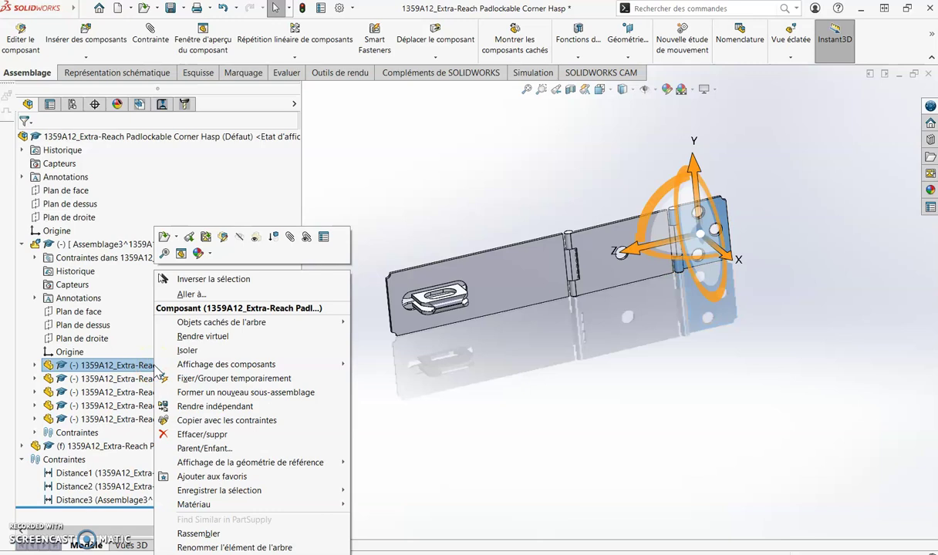
click(223, 378)
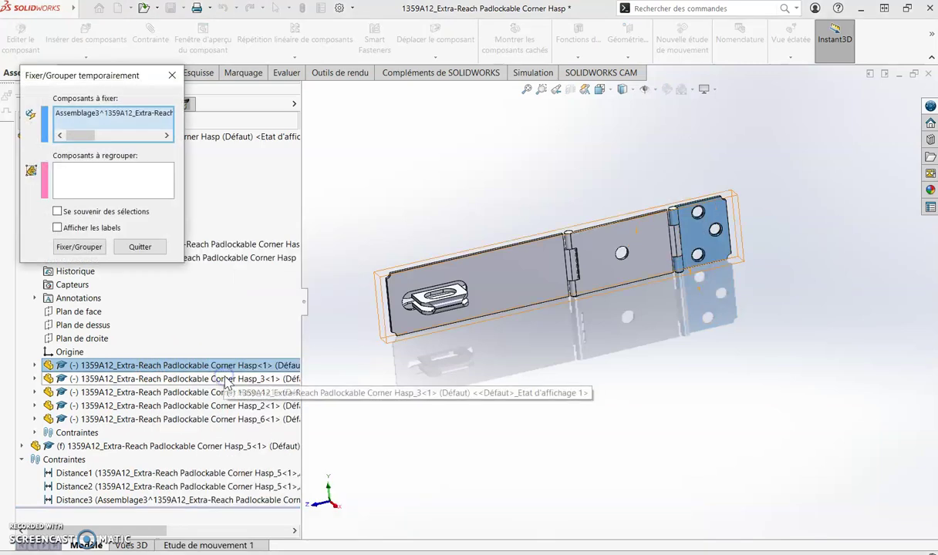
click(96, 247)
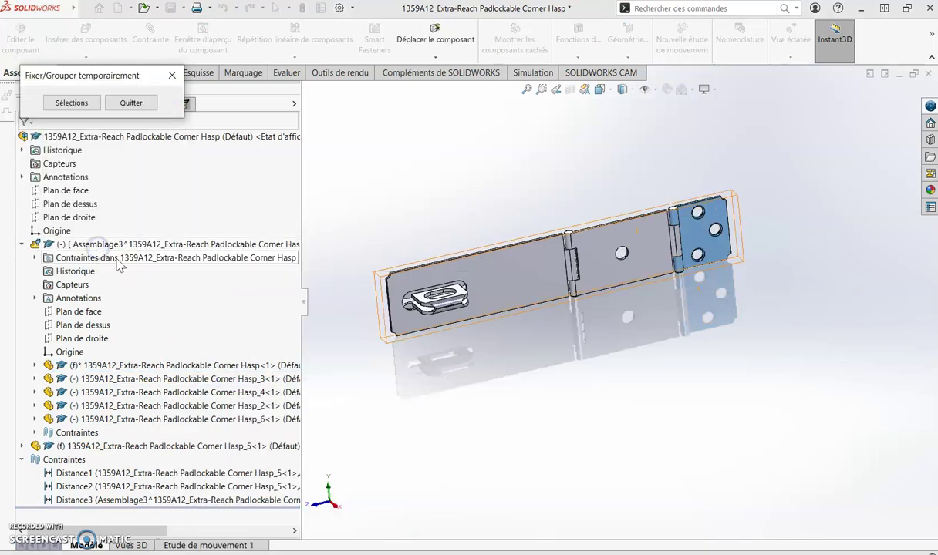
click(118, 102)
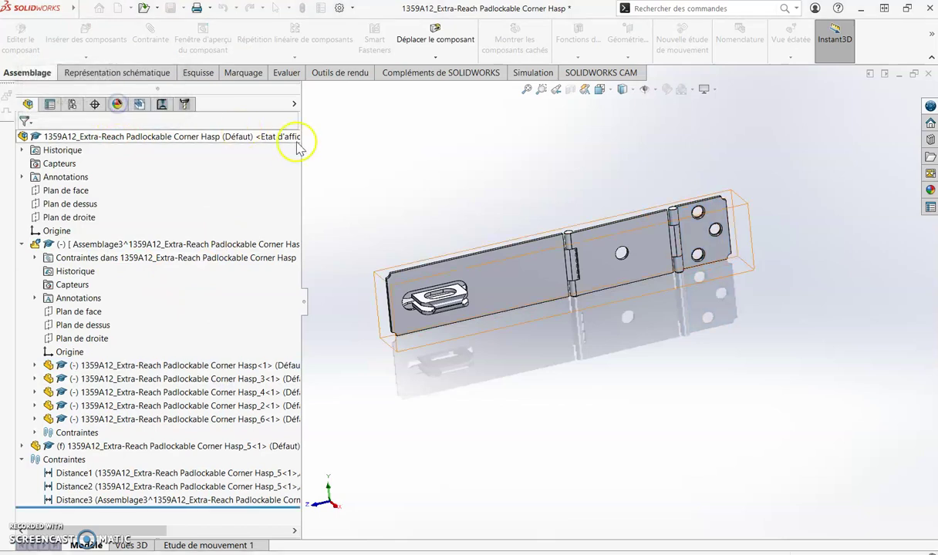
Step: Try moving the slotted plate in the main assembly
drag(429, 289, 442, 373)
middle_drag(654, 324, 662, 336)
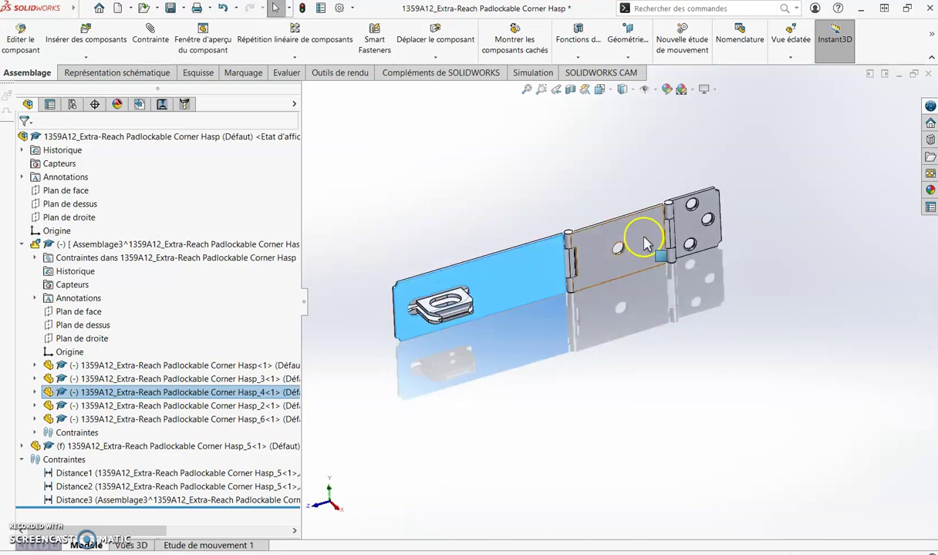
scroll(645, 244, down, 2)
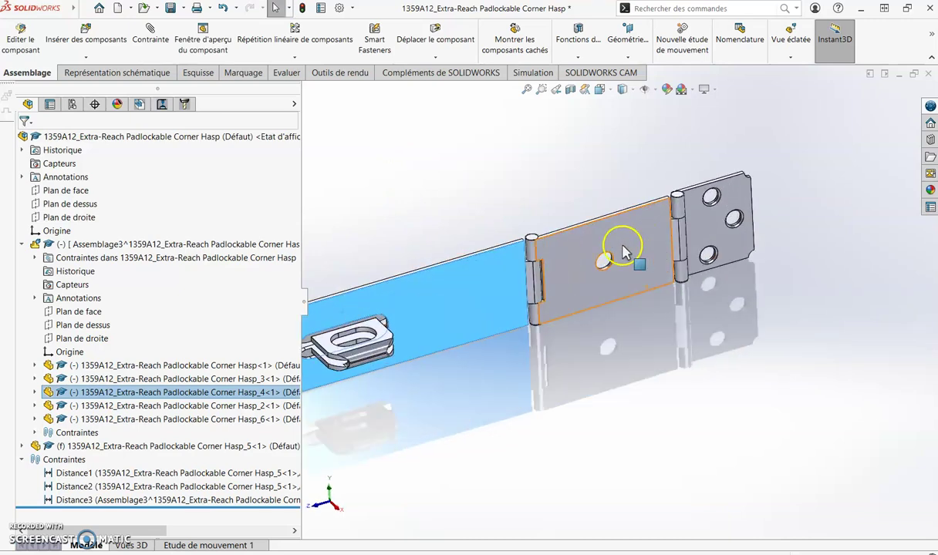
Step: Open the hinged hasp sub-assembly in its own window and show it in isometric view
click(224, 246)
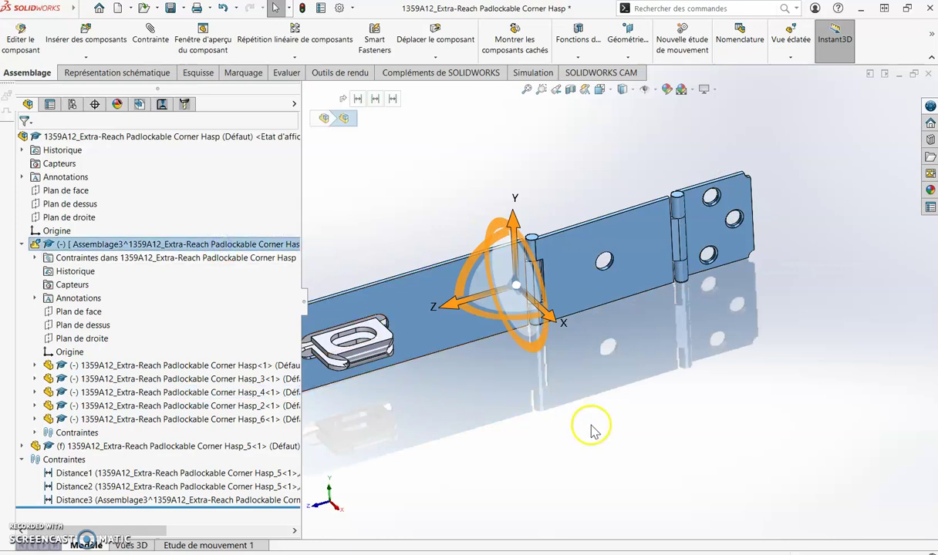
click(591, 427)
middle_drag(622, 356, 610, 377)
click(96, 245)
right_click(97, 245)
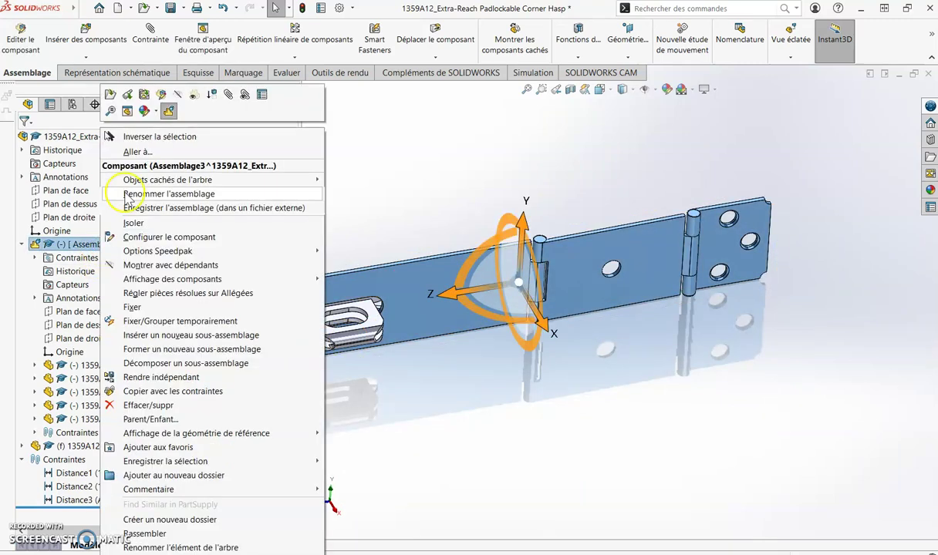
click(109, 92)
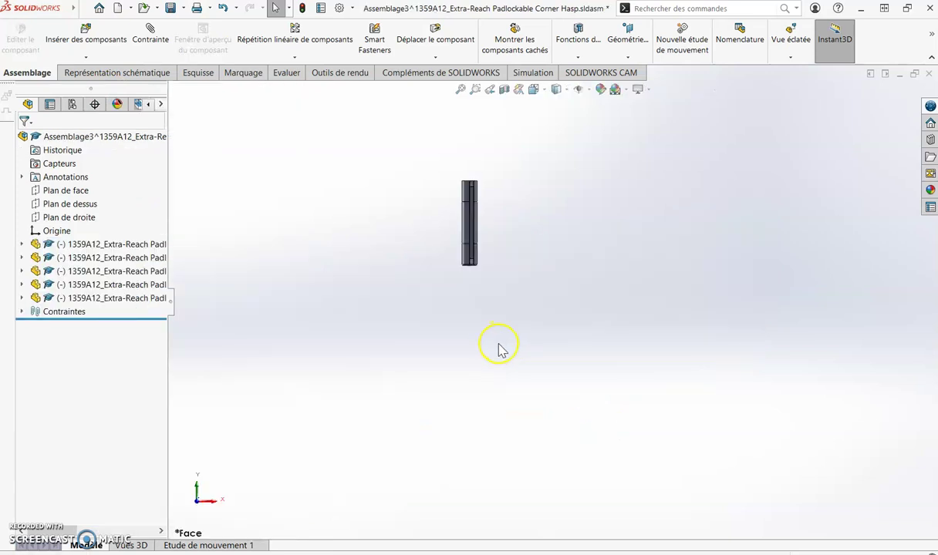
key(ctrl+7)
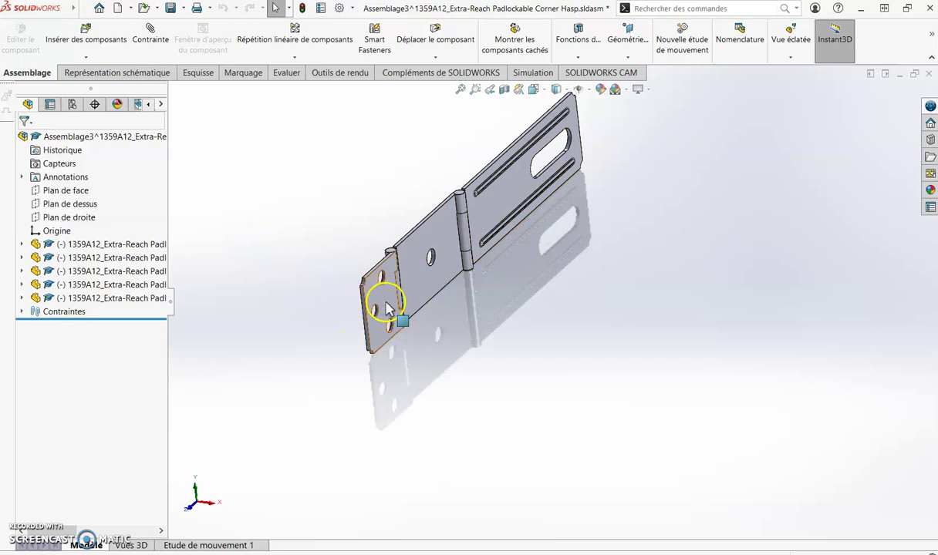
Step: Fix the three-hole end plate within the sub-assembly and swing the middle plate to test the hinges
right_click(388, 308)
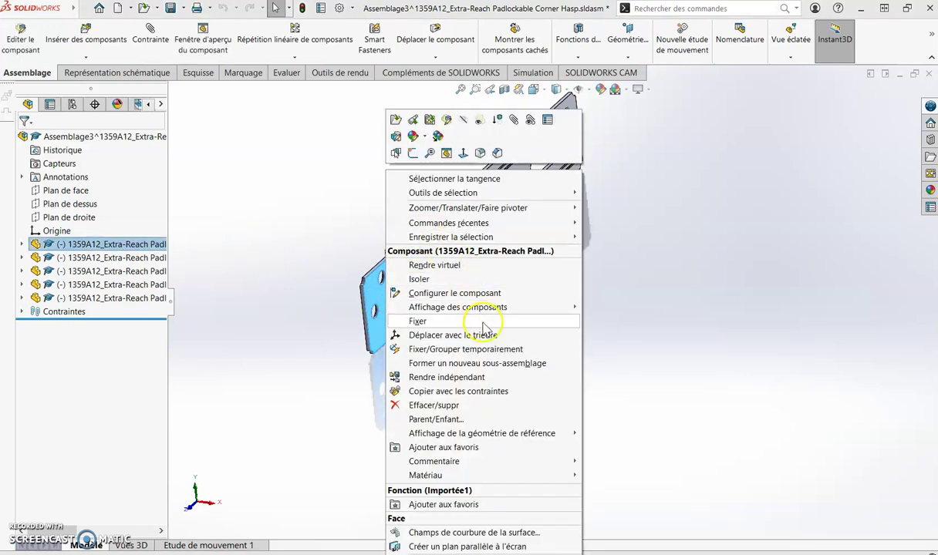
click(418, 321)
drag(446, 237, 353, 144)
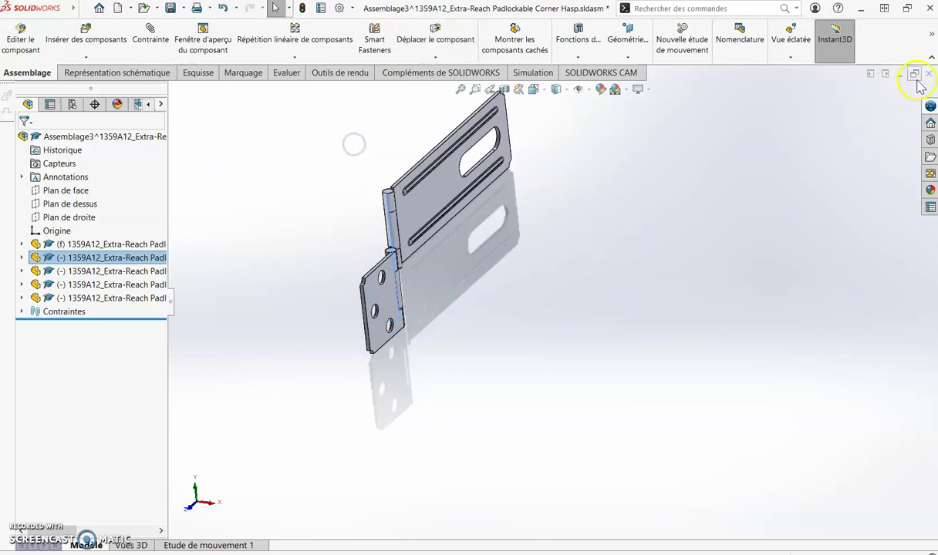
Step: Rebuild and save the sub-assembly, and close its window to return to the main assembly
click(692, 229)
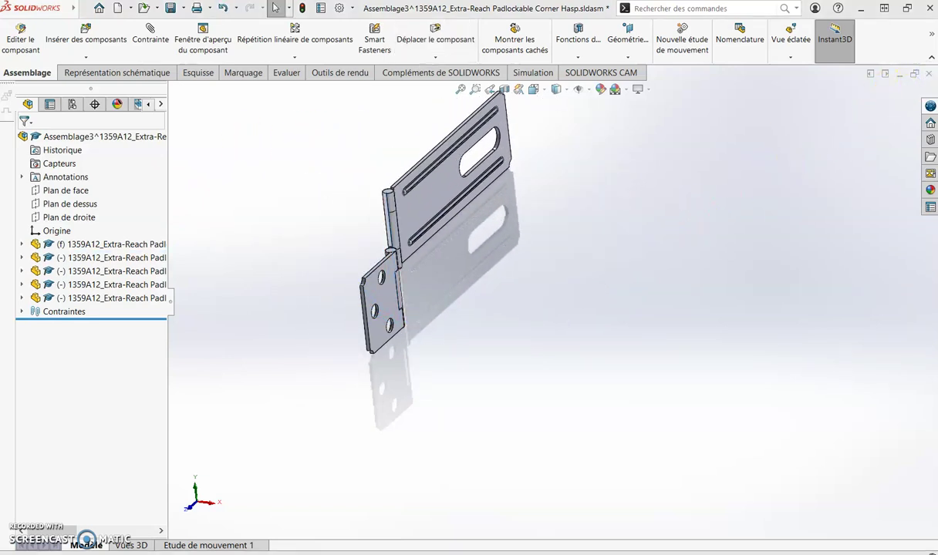
key(ctrl+s)
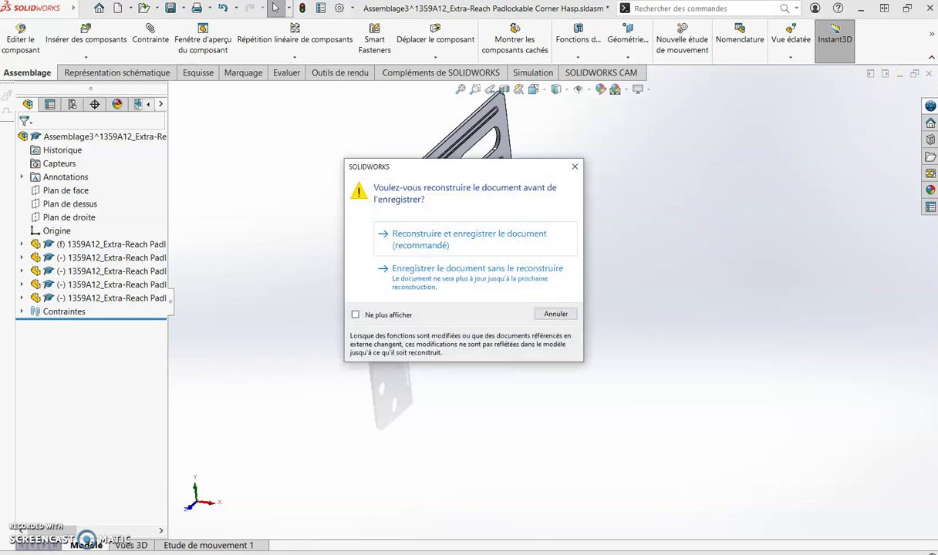
click(515, 239)
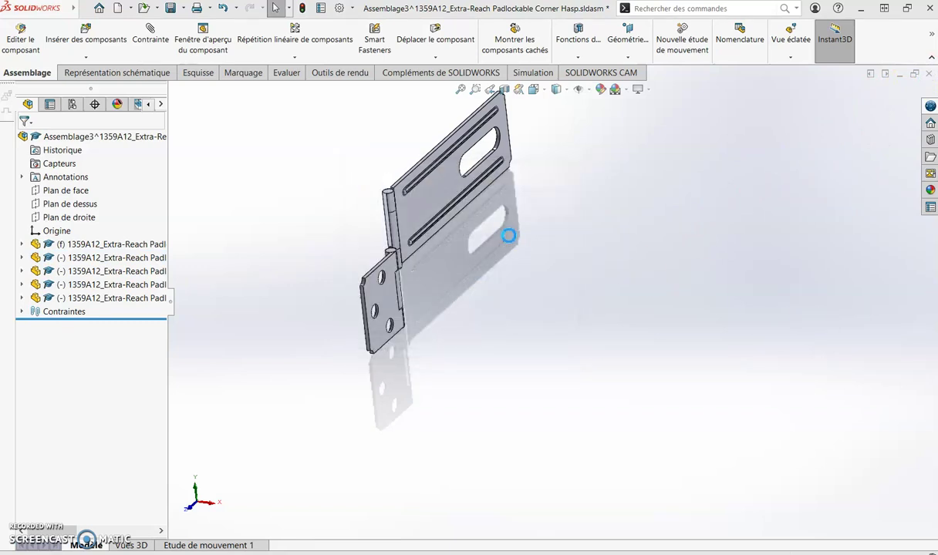
key(ctrl+w)
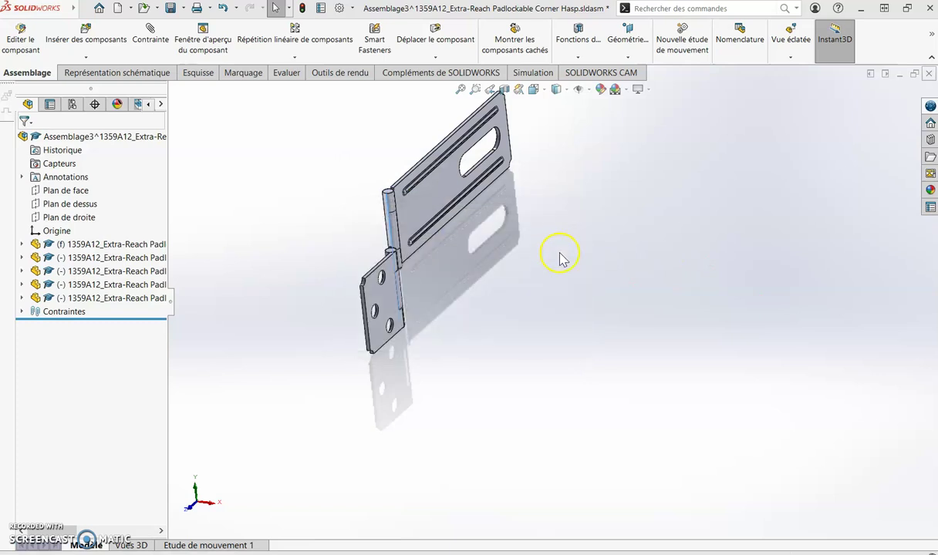
Step: Check the fixed three-hole plate in the main assembly and try moving the middle and slotted plates
key(z)
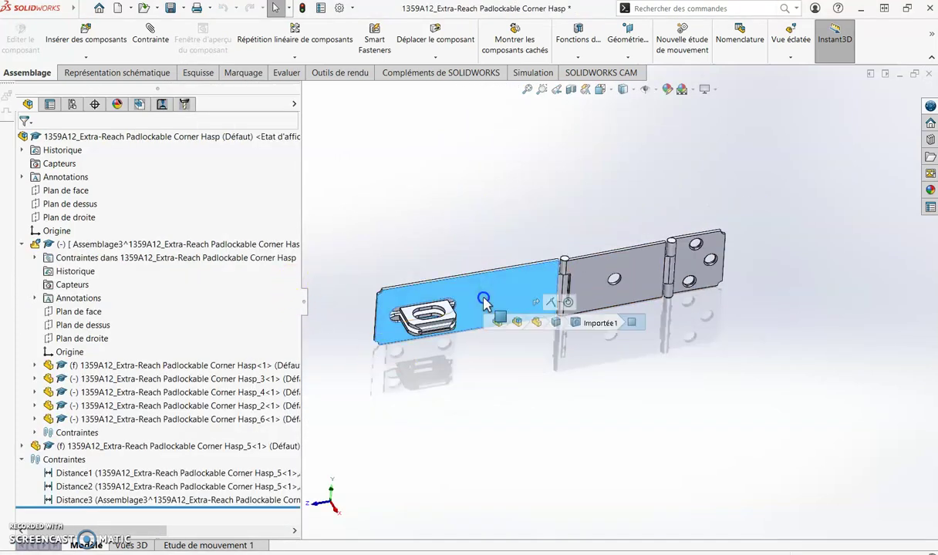
click(480, 342)
click(383, 357)
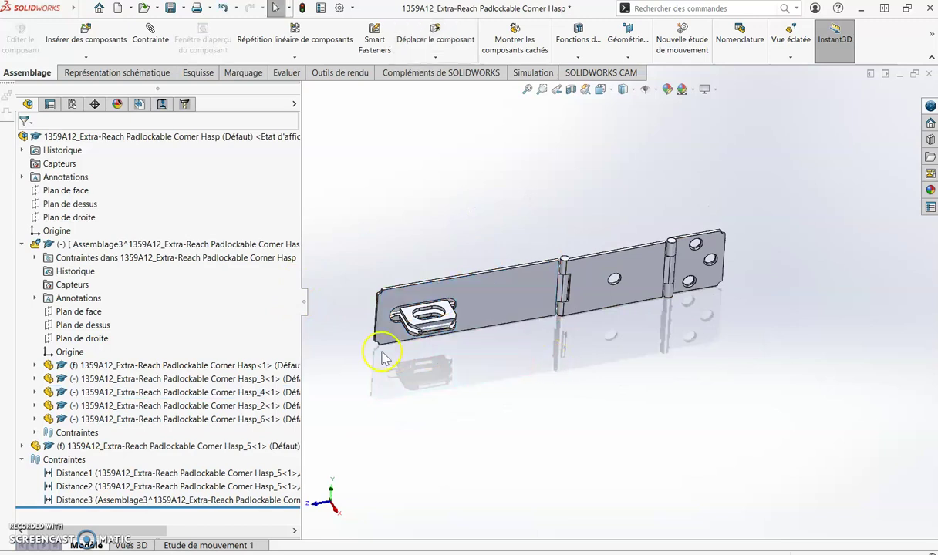
click(231, 365)
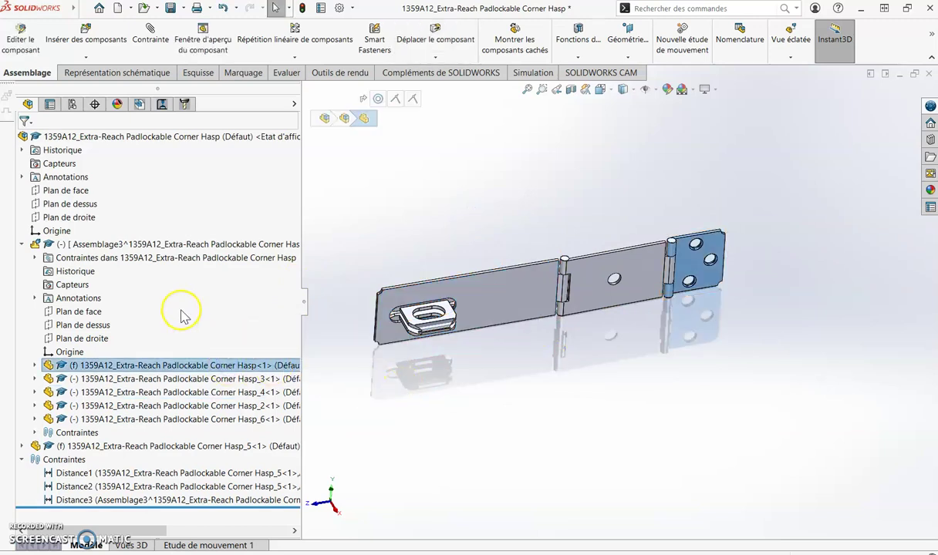
click(172, 245)
click(522, 413)
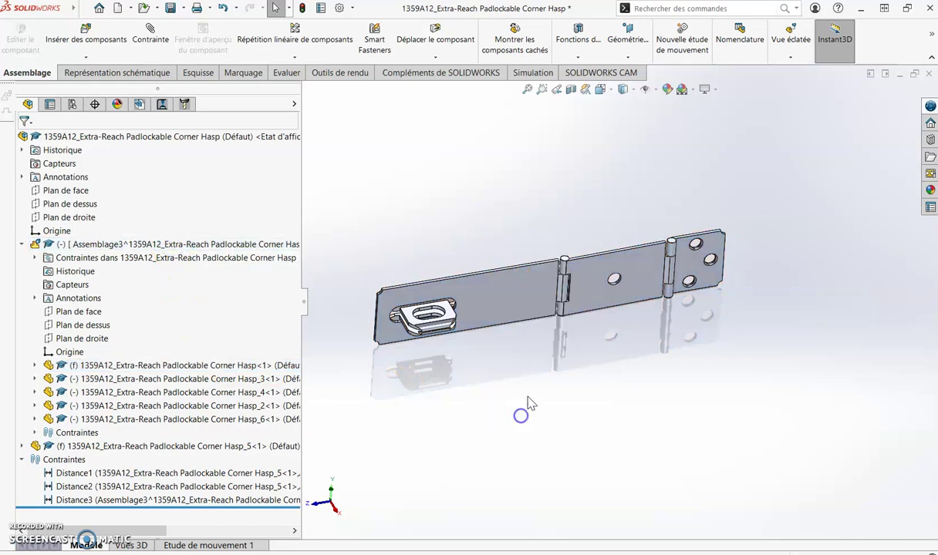
drag(607, 303, 580, 297)
click(424, 309)
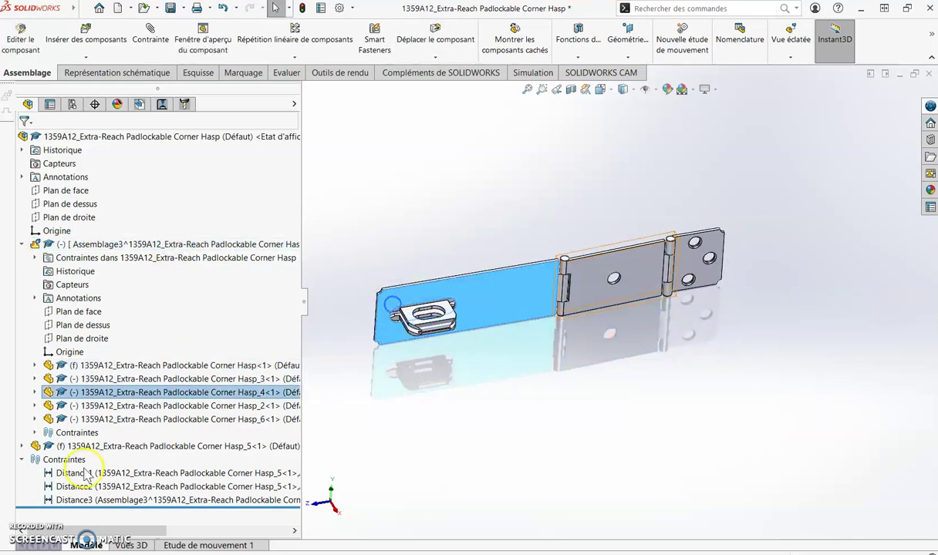
Step: Suppress the Distance2 mate between the staple and the hasp, and try moving the slotted plate
click(99, 487)
right_click(98, 487)
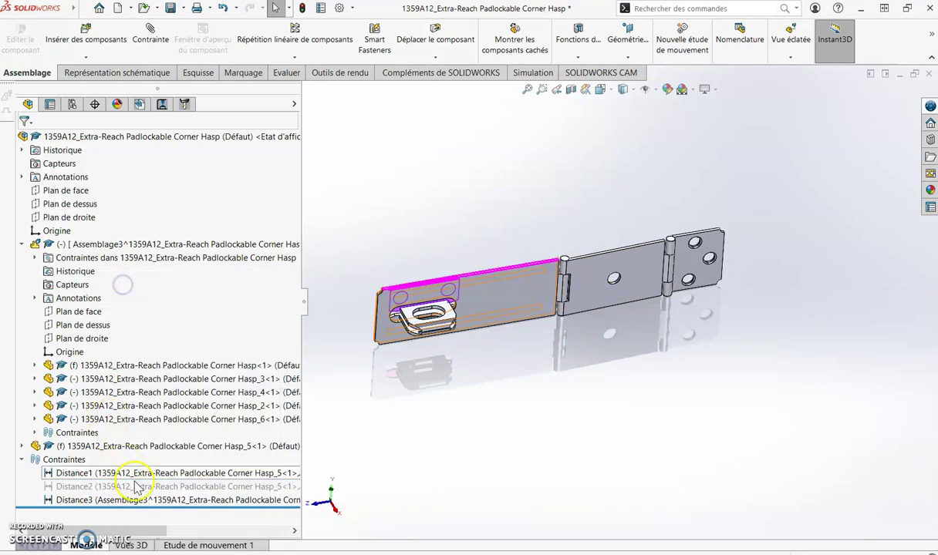
click(141, 501)
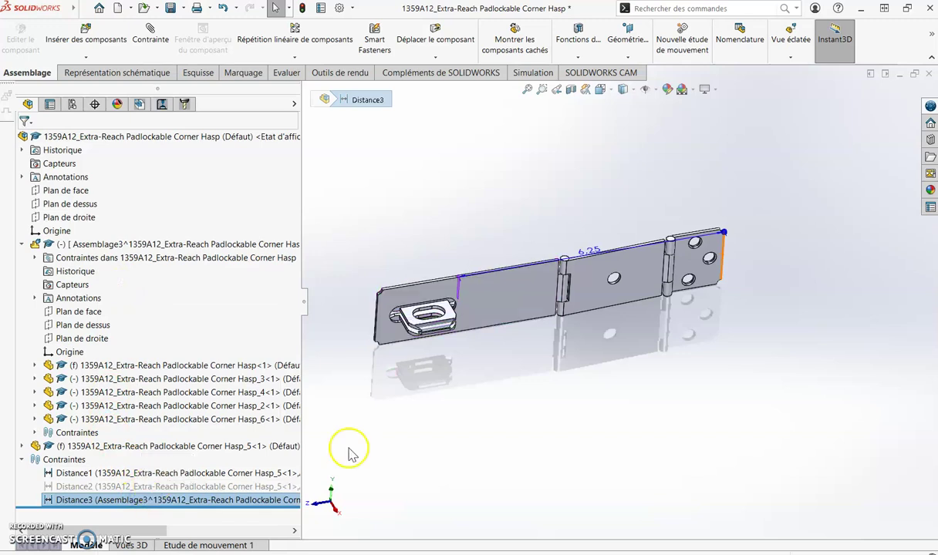
click(425, 426)
mouse_move(391, 347)
mouse_down()
mouse_move(411, 394)
mouse_move(516, 440)
mouse_move(637, 430)
mouse_move(549, 429)
mouse_move(553, 413)
mouse_move(386, 384)
mouse_move(381, 357)
mouse_up()
Step: Add a coincident mate between the back faces of the three-hole end plate and the staple base
middle_drag(433, 156, 480, 186)
click(480, 185)
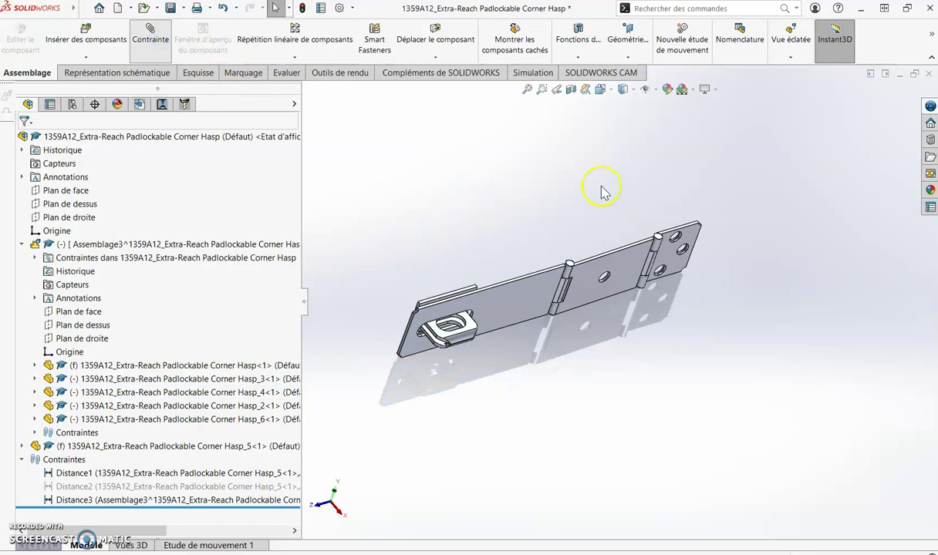
middle_drag(538, 207, 579, 246)
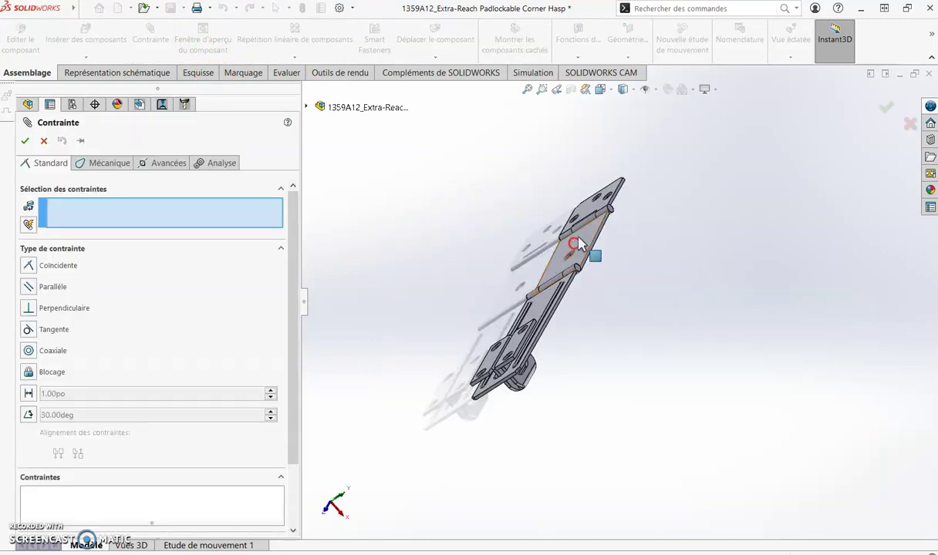
click(588, 214)
click(515, 351)
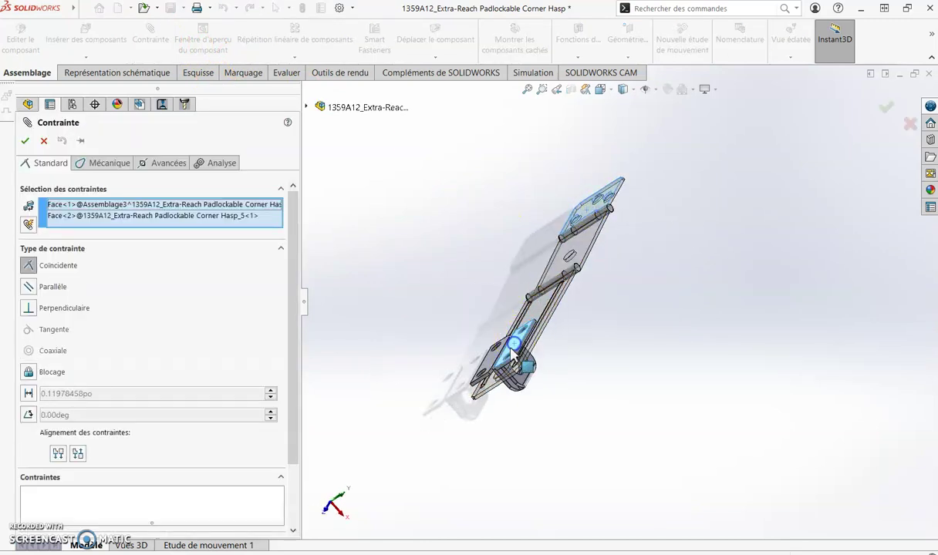
click(24, 141)
Step: Swing the slotted plate and middle plate about their hinges, leaving the slotted plate angled away from the staple
middle_drag(516, 335, 431, 224)
drag(520, 313, 572, 445)
click(624, 325)
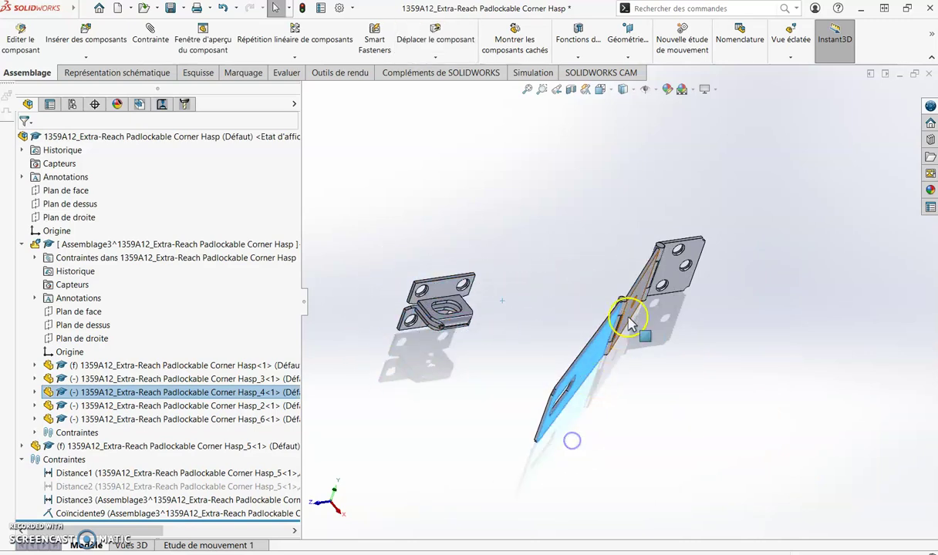
drag(628, 314, 499, 303)
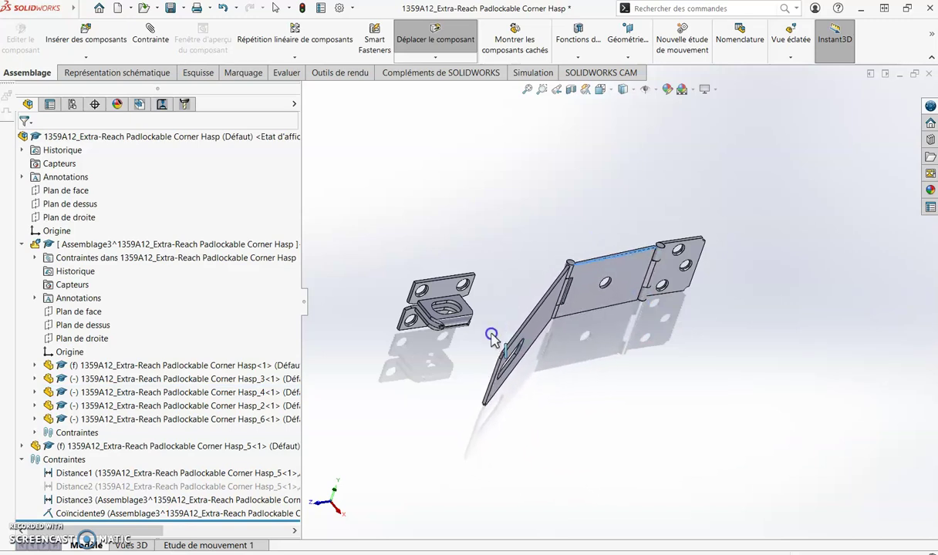
drag(439, 388, 455, 388)
click(386, 417)
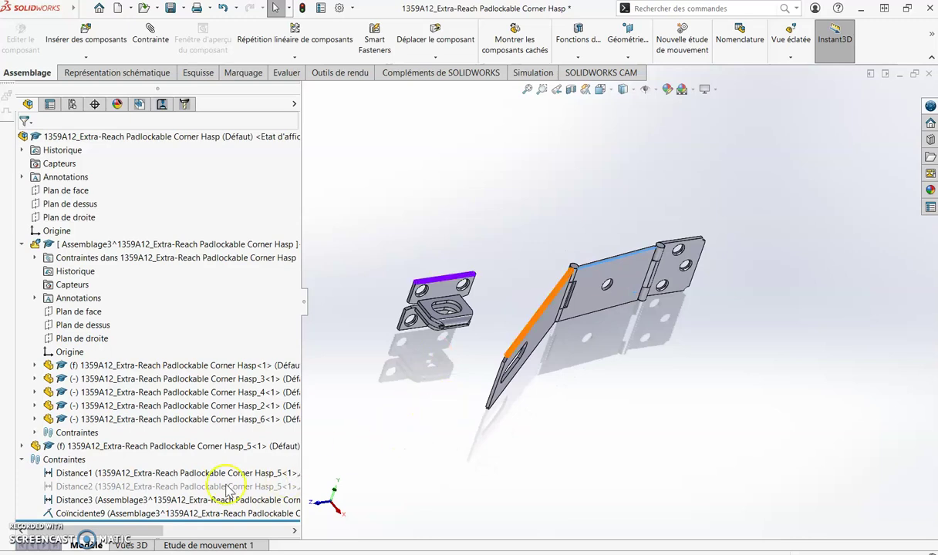